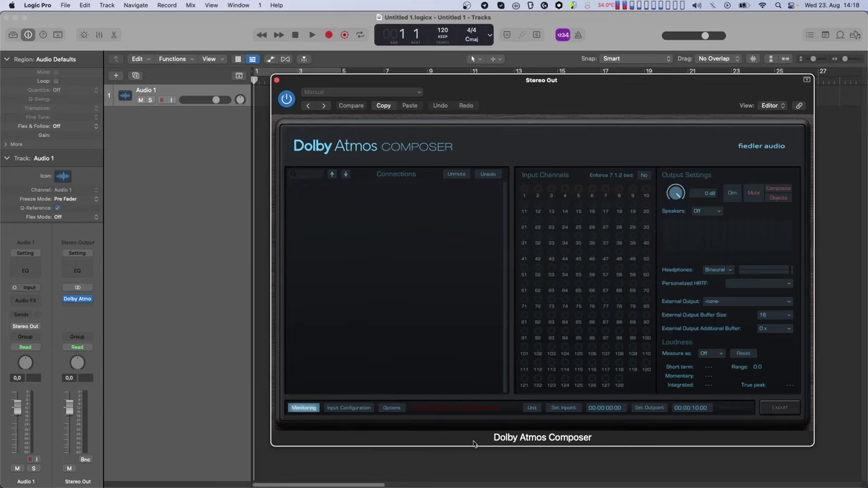
Insert Spacelab Interstellar on the Audio 1 track, move its window clear and bring Dolby Atmos Composer to the front.
left_click(22, 299)
mouse_move(68, 332)
left_click(110, 341)
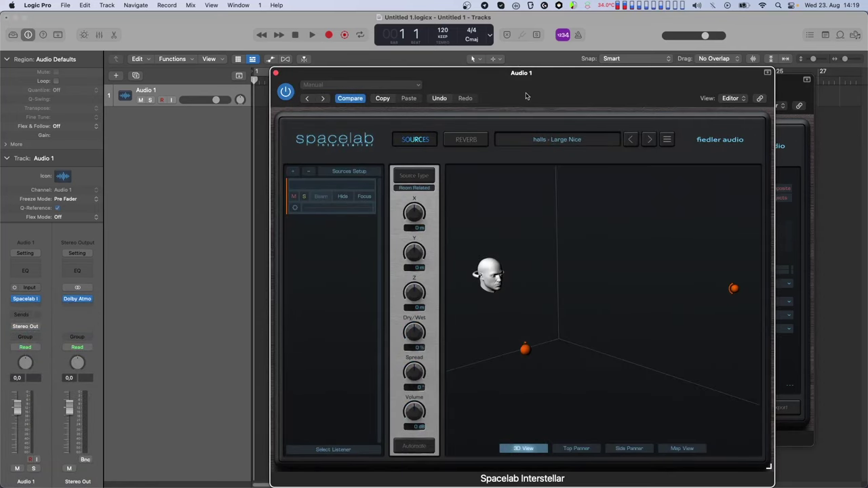
left_click_drag(550, 73, 338, 45)
left_click(627, 90)
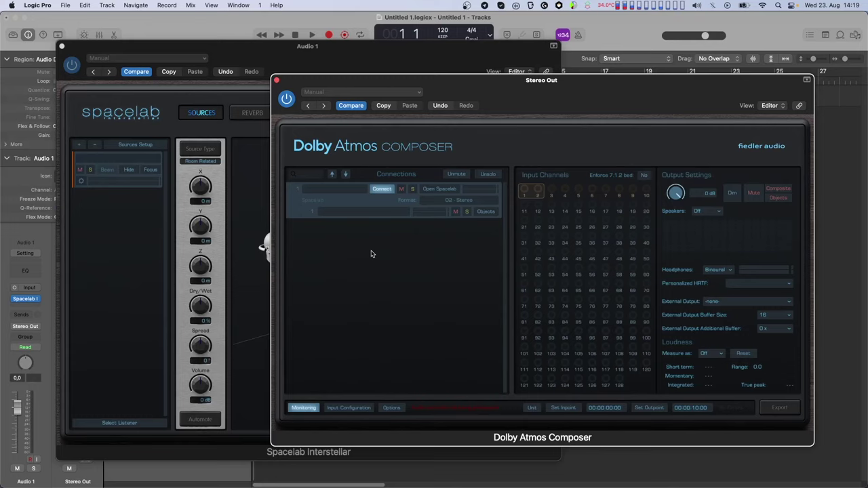
Name the Spacelab instance "SPL 1" in its reverb settings and connect it in Dolby Atmos Composer.
left_click(330, 189)
left_click(244, 112)
left_click(513, 417)
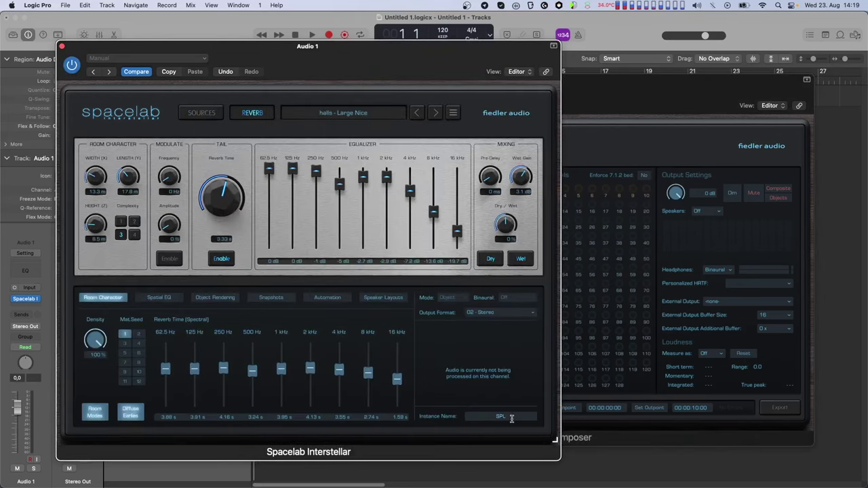
type("1")
left_click(607, 116)
left_click(385, 189)
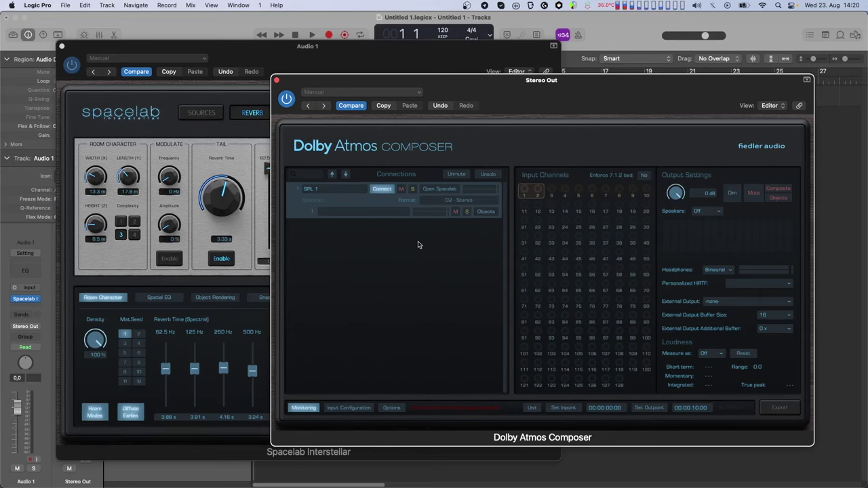
Set the SPL 1 connection's format to 16 - 9.1.6 (Dolby Atmos) and route its first source as Objects.
left_click(457, 201)
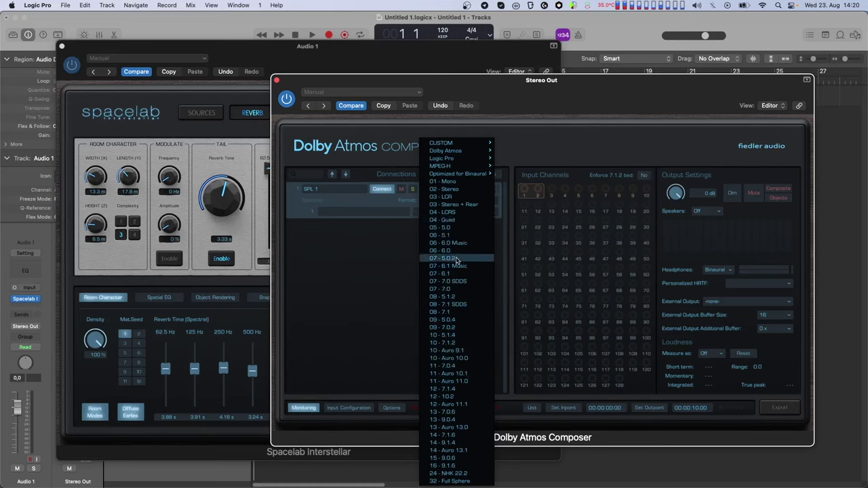
mouse_move(459, 153)
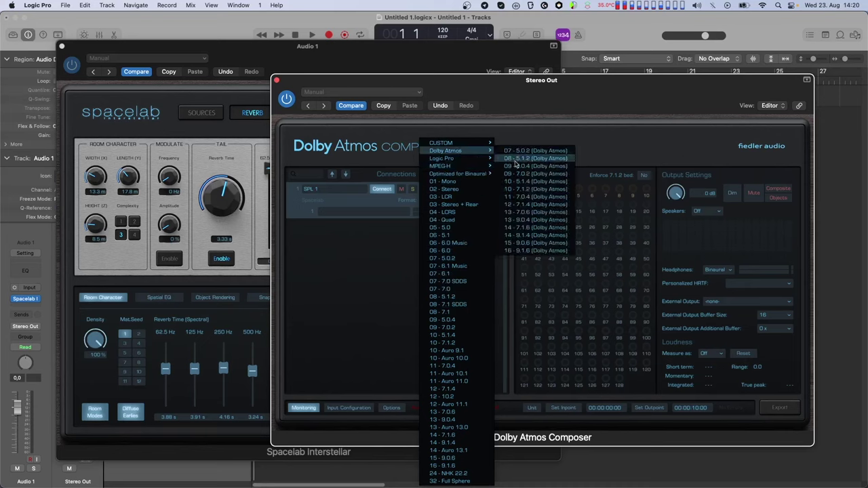
left_click(532, 250)
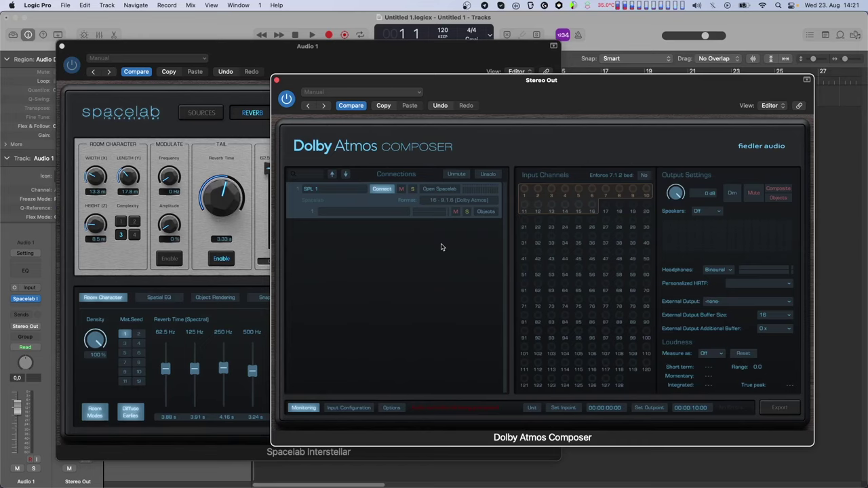
left_click(486, 211)
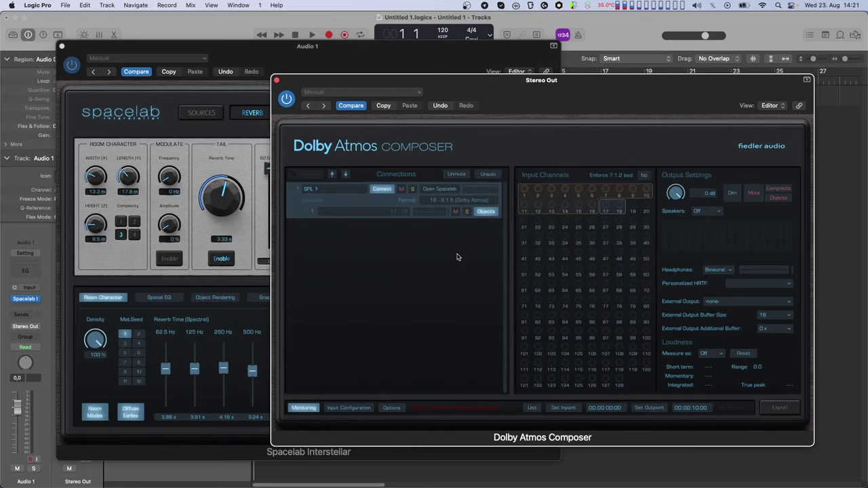
Change the first source's routing to Dolby Atmos Composer away from Objects in Spacelab's Source Setup.
left_click(211, 117)
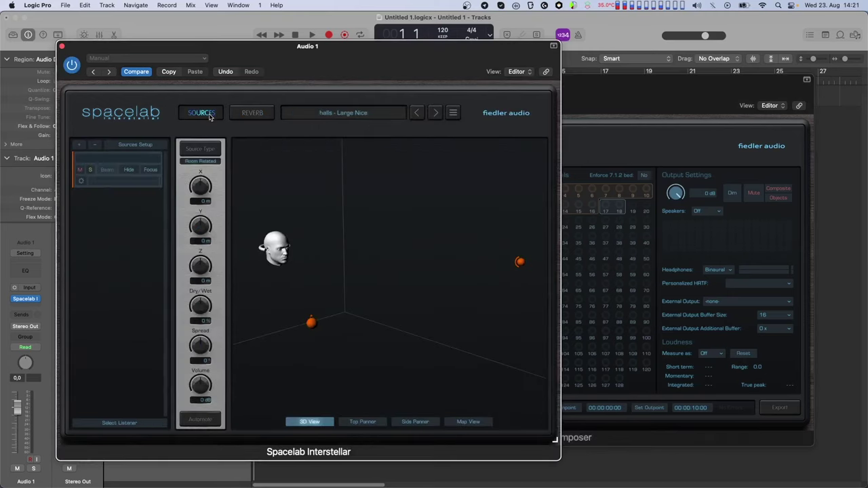
left_click(80, 181)
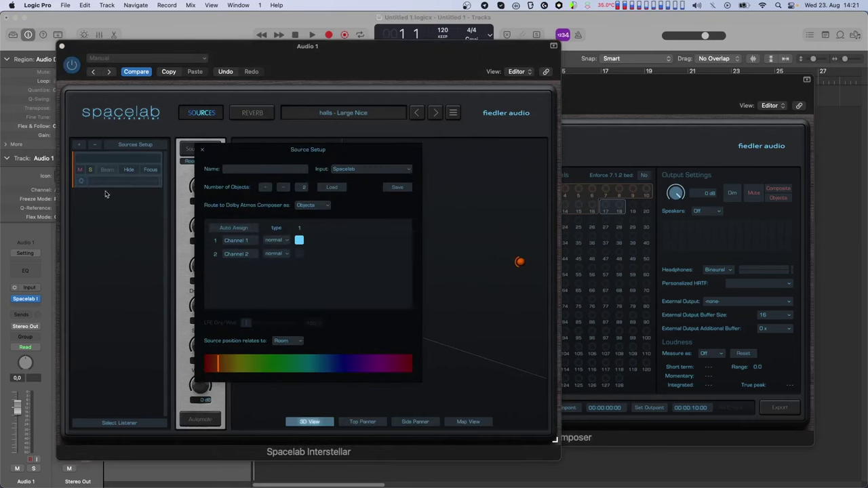
left_click(304, 205)
left_click(314, 216)
left_click(201, 149)
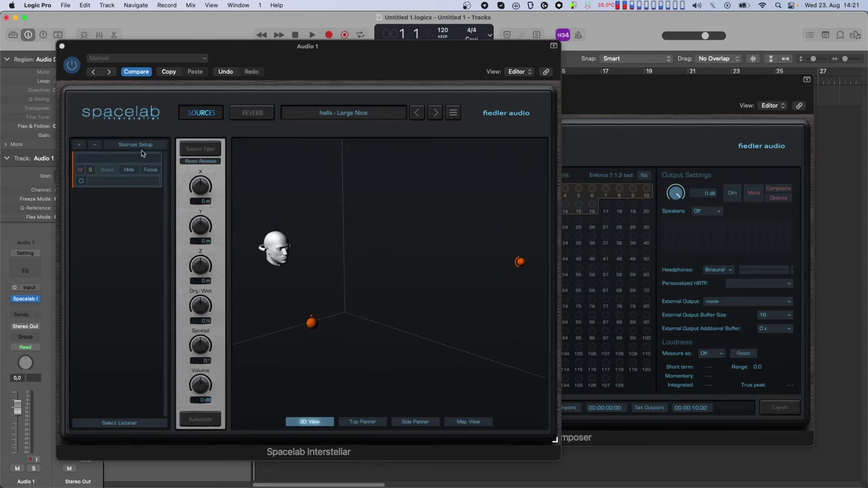
Route the first source to Dolby Atmos Composer as Objects through the channel assignment in Sources Setup.
left_click(136, 145)
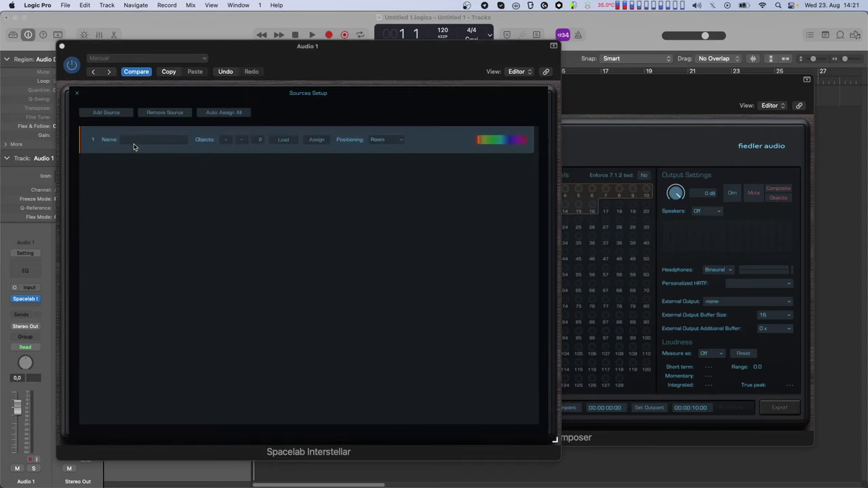
left_click(317, 140)
left_click(472, 178)
left_click(473, 193)
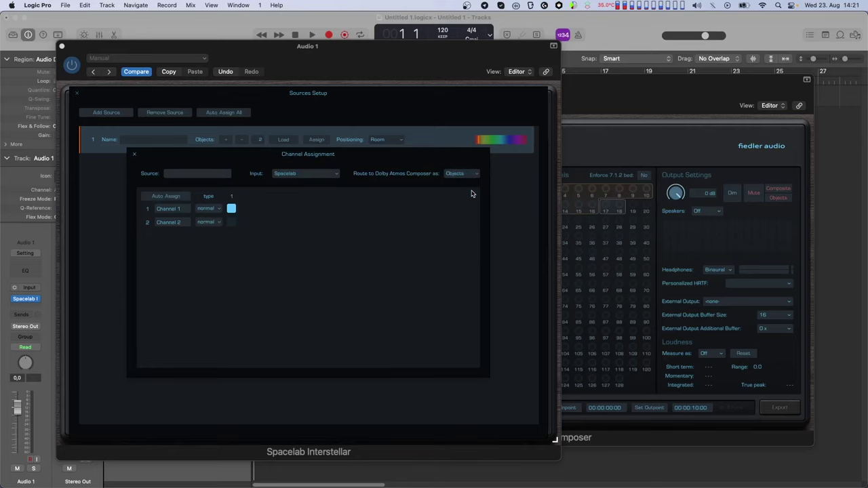
left_click(135, 153)
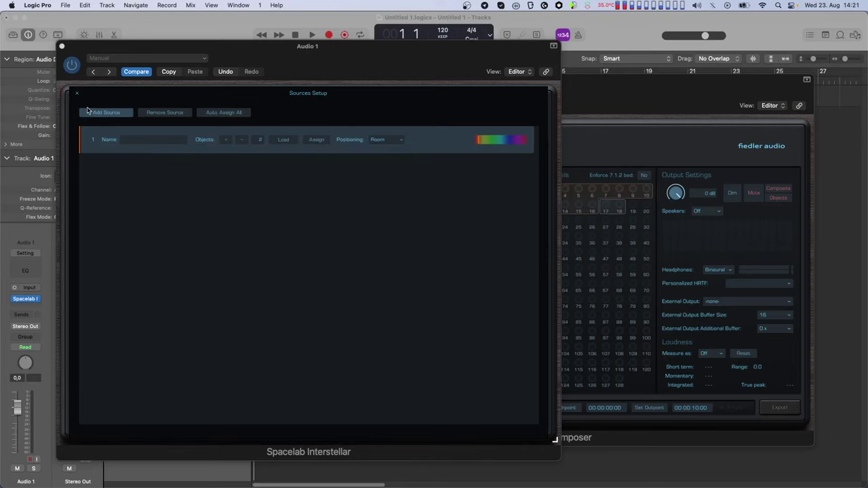
left_click(77, 92)
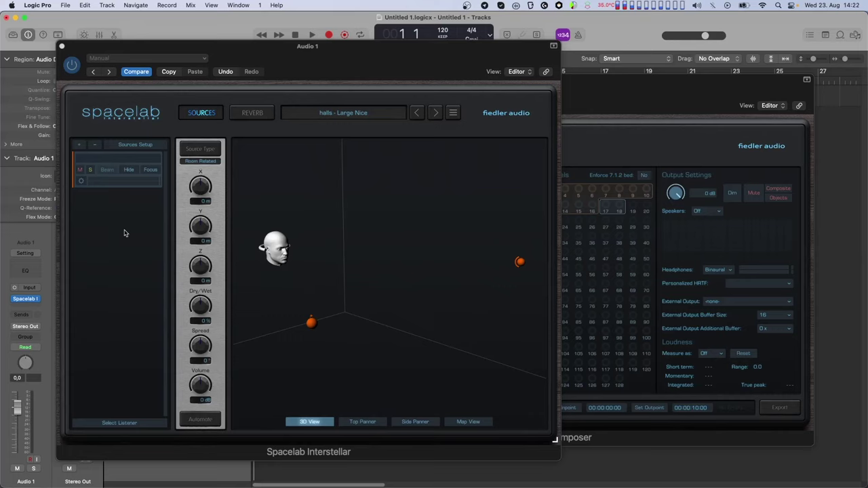
Try the LFE 1 type for Channel 1 in the Source Setup, and return the channel to normal.
left_click(81, 181)
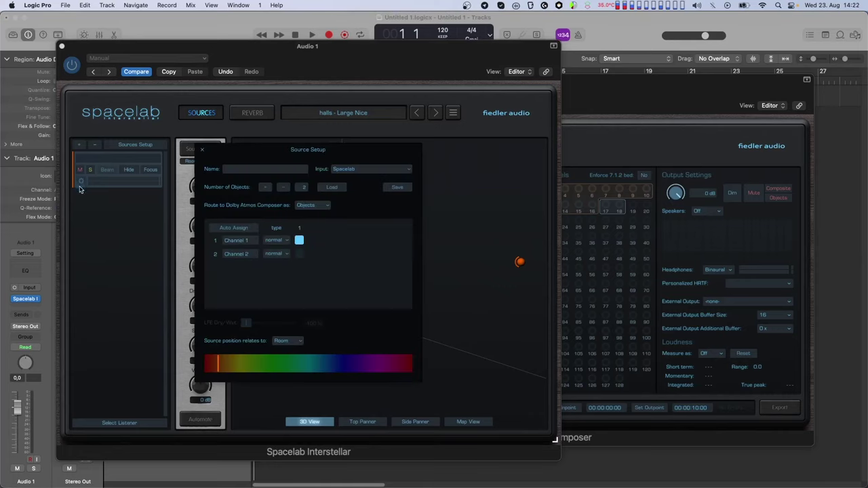
left_click(274, 240)
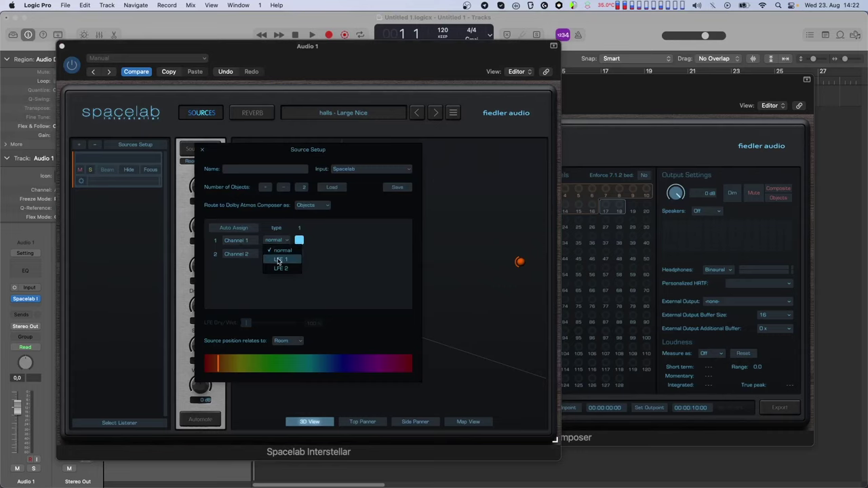
left_click(278, 261)
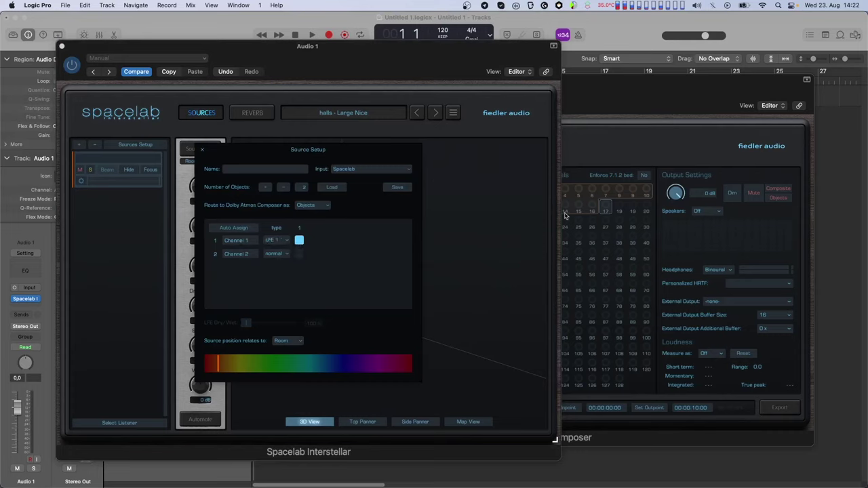
left_click(282, 240)
left_click(283, 250)
left_click(202, 151)
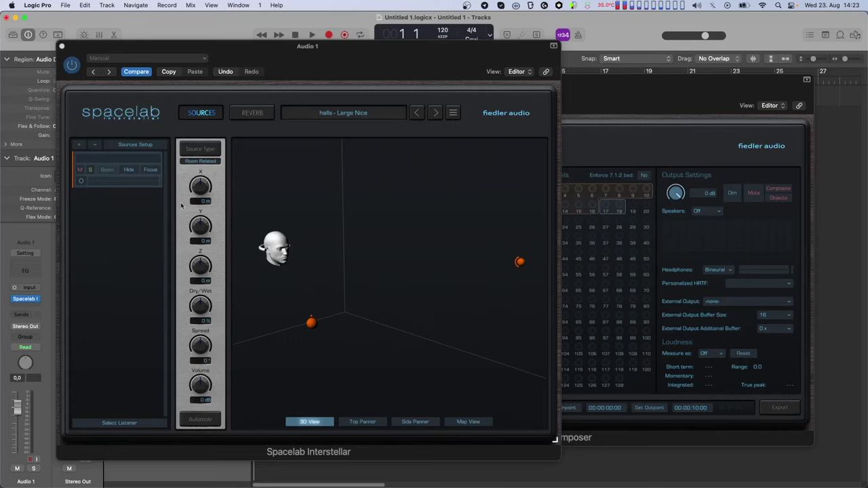
Switch the Spacelab instance from Object to Classic mode in its reverb settings and accept the source changes.
left_click(588, 161)
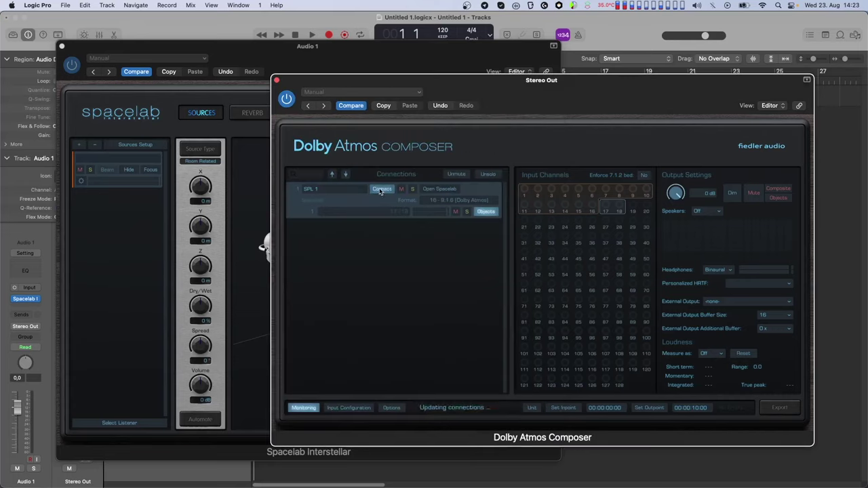
left_click(252, 113)
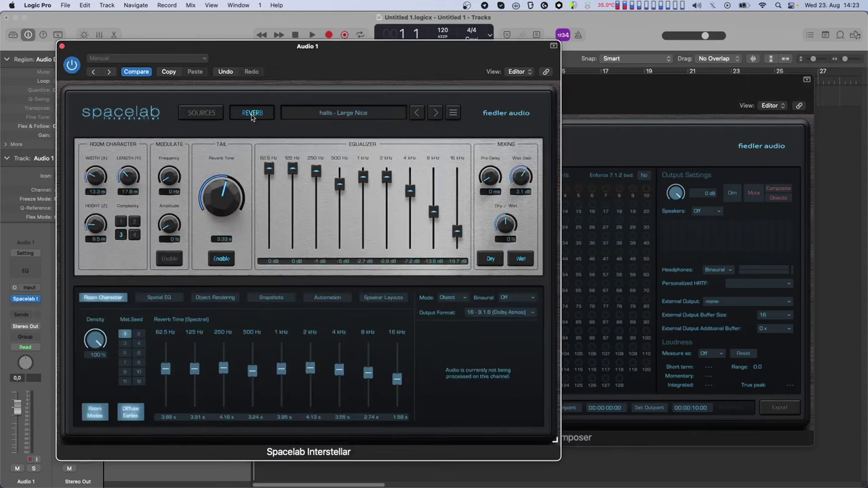
left_click(460, 299)
left_click(462, 316)
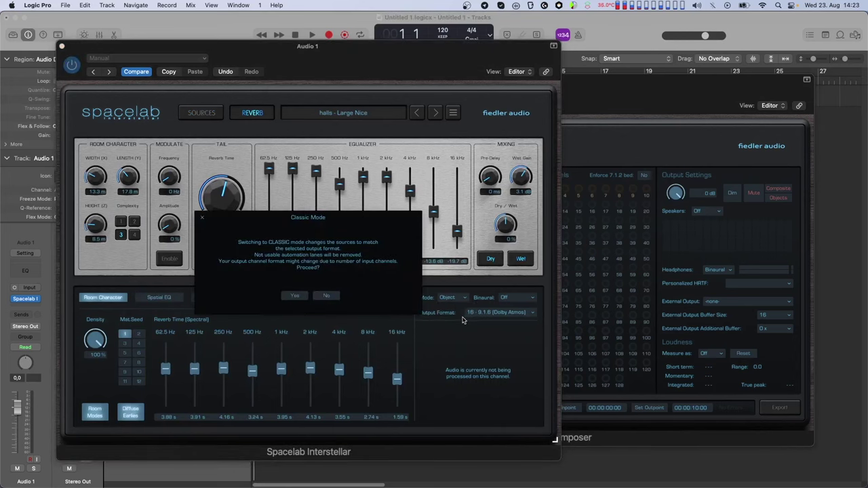
left_click(300, 299)
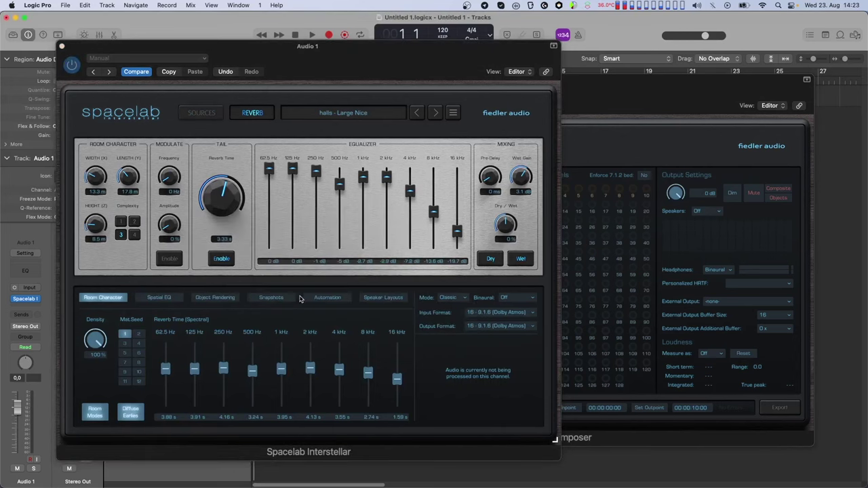
Switch off the SPL 1 connection in Dolby Atmos Composer and return to the Spacelab window.
left_click(576, 147)
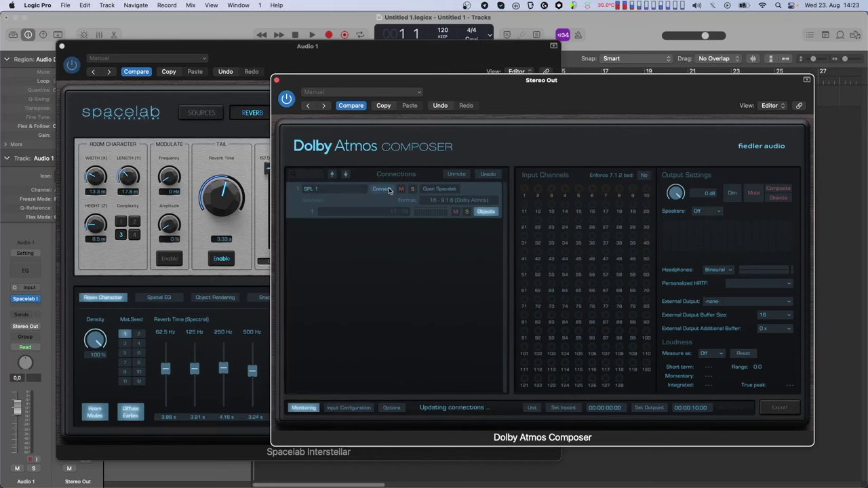
left_click(383, 189)
left_click(266, 282)
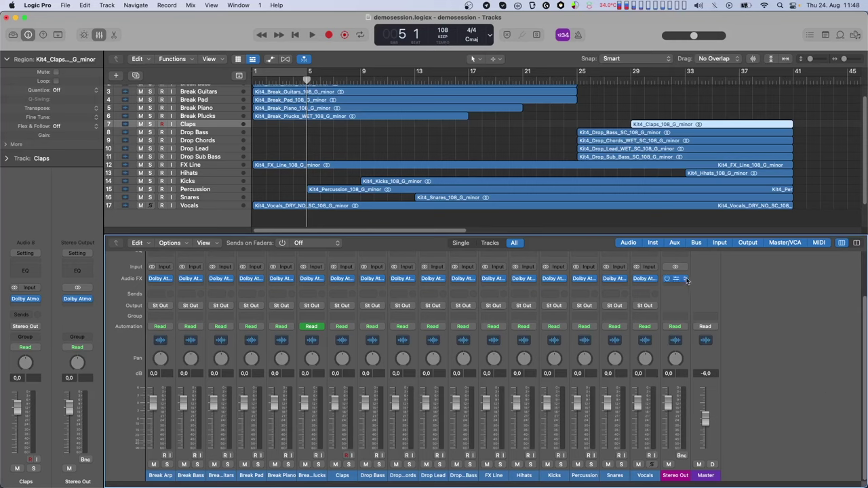
Create a new auxiliary channel strip in the demosession mixer, with Bus 1 as input and its fader reset to unity.
mouse_move(560, 282)
left_click(178, 243)
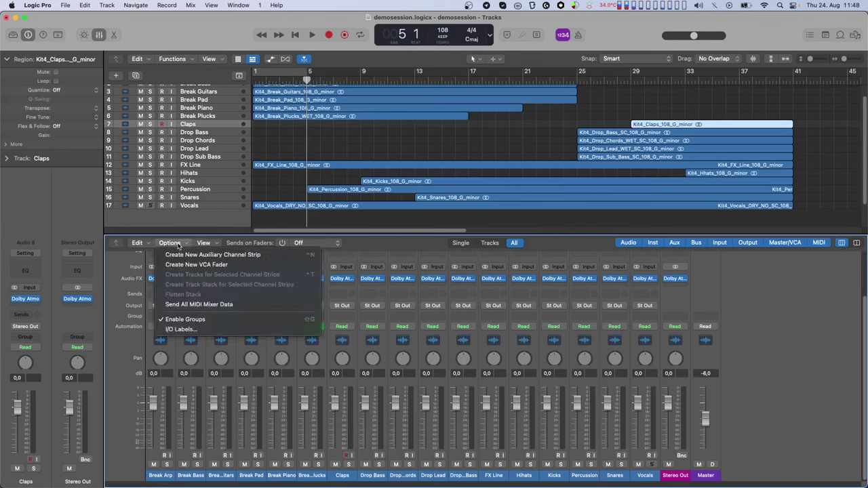
left_click(181, 255)
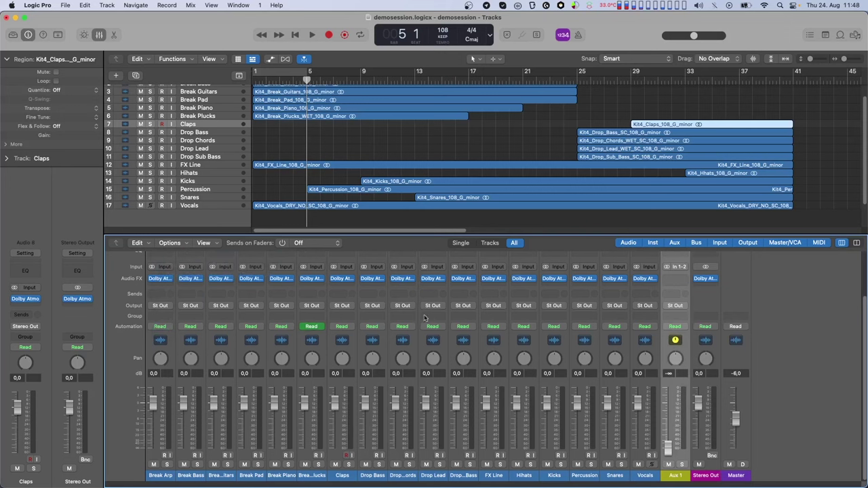
left_click(682, 270)
mouse_move(705, 306)
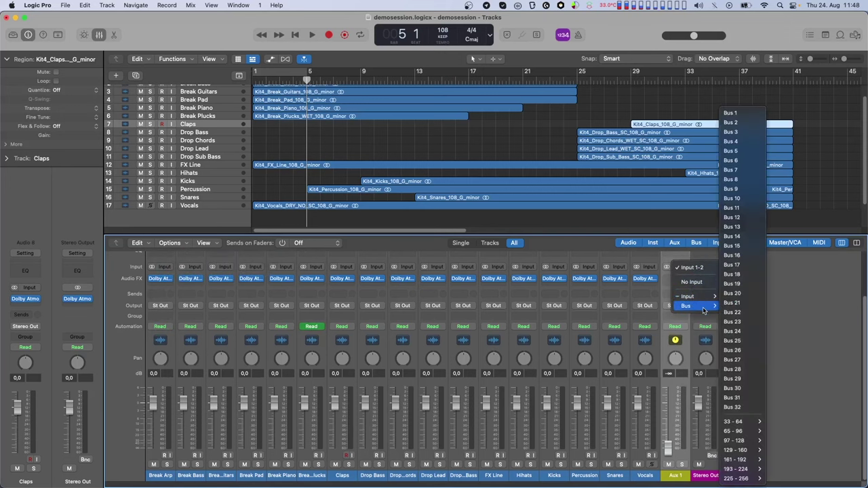
left_click(733, 113)
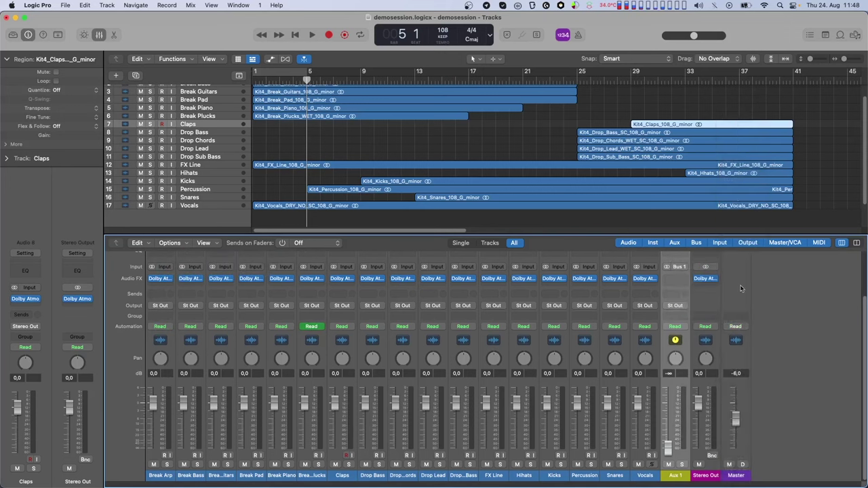
left_click(667, 406, "alt")
Insert Spacelab Interstellar on the Aux 1 channel and turn off the dry signal in its reverb settings.
left_click(674, 280)
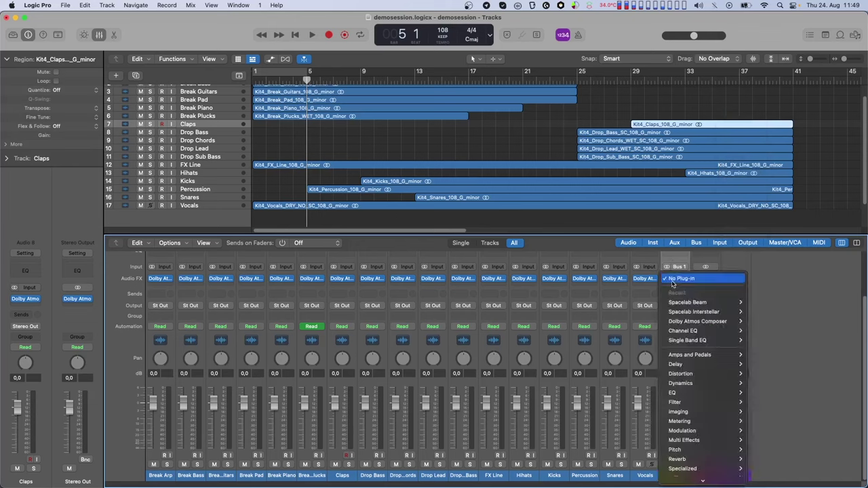
left_click(682, 311)
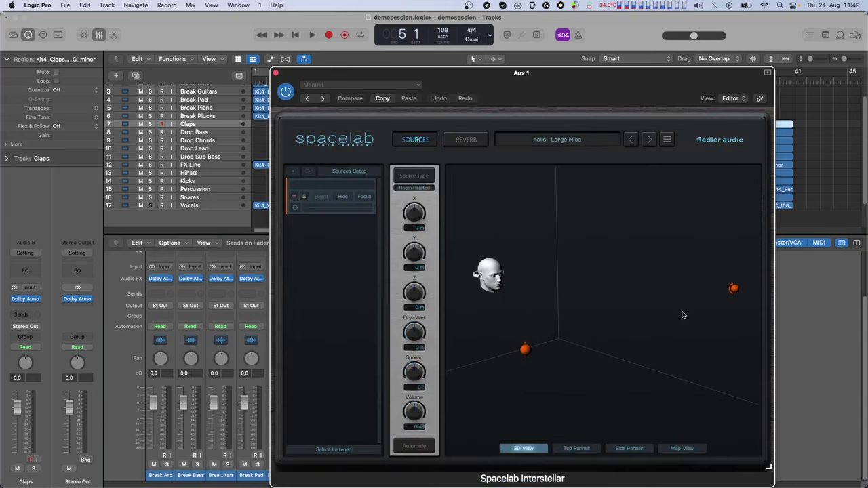
left_click_drag(640, 75, 416, 38)
left_click(242, 101)
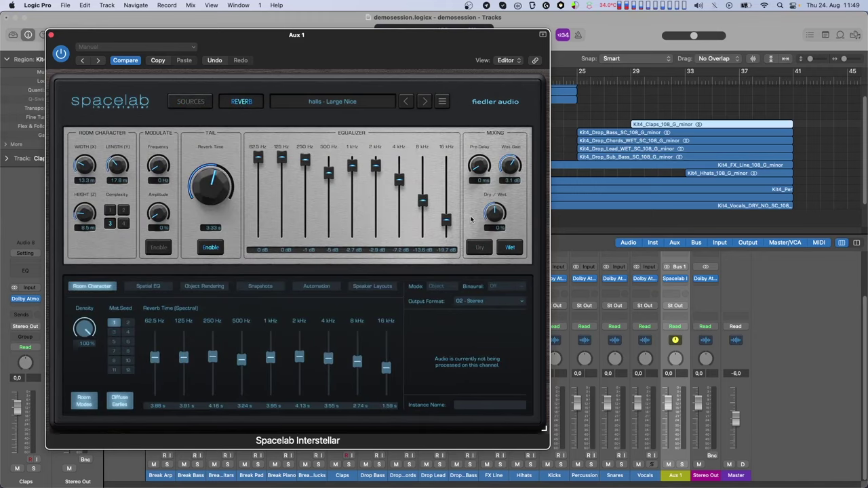
Set the Spacelab connection's format to 16 - 9.1.6 (Dolby Atmos) in Dolby Atmos Composer on Stereo Out and close its window.
left_click(708, 279)
left_click_drag(614, 122, 531, 92)
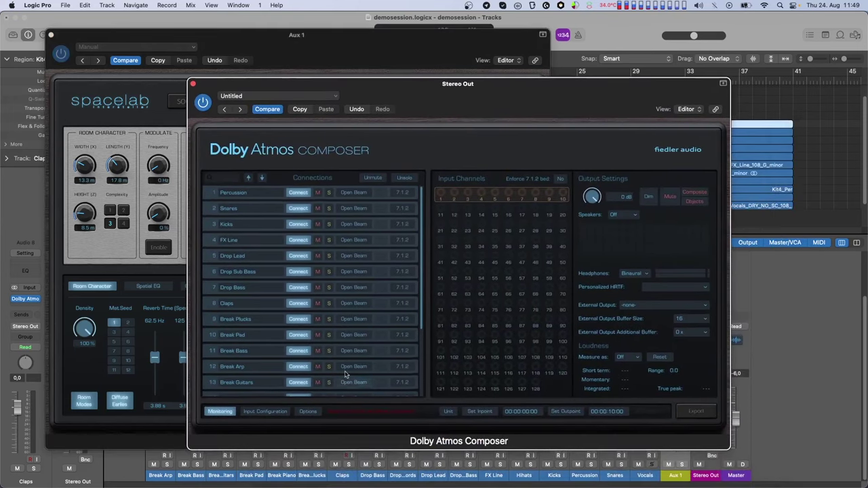
scroll(345, 370, "down", 3)
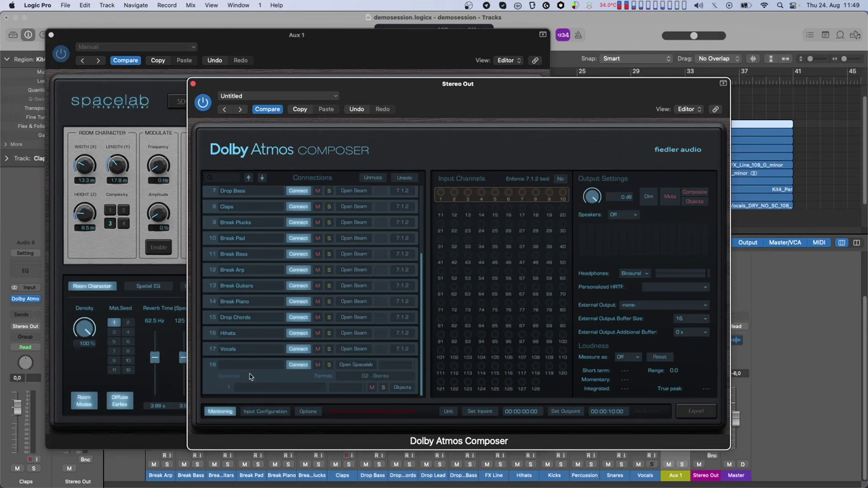
left_click(353, 375)
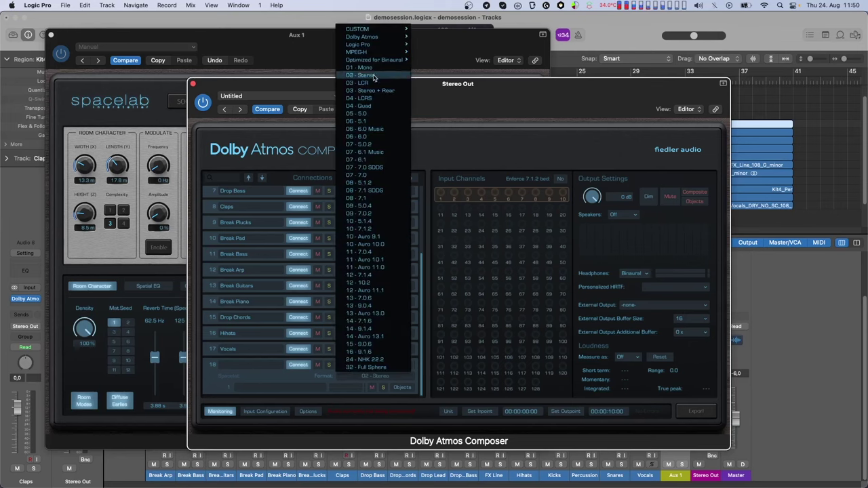
mouse_move(371, 36)
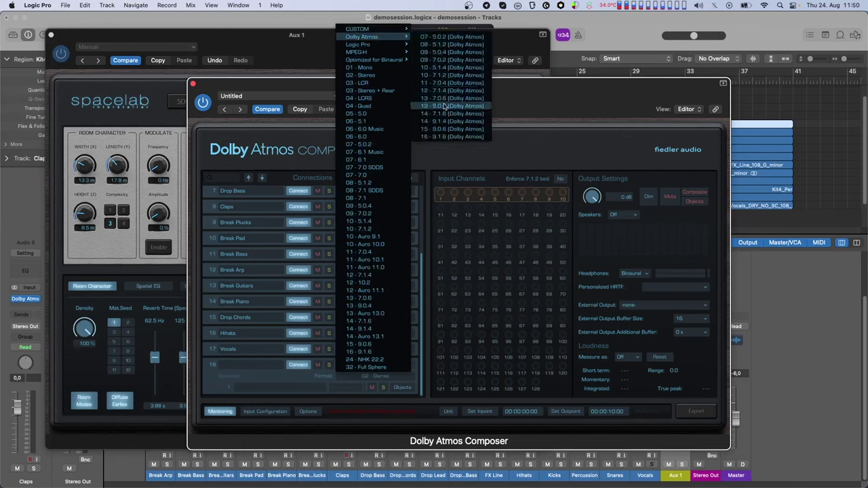
left_click(443, 137)
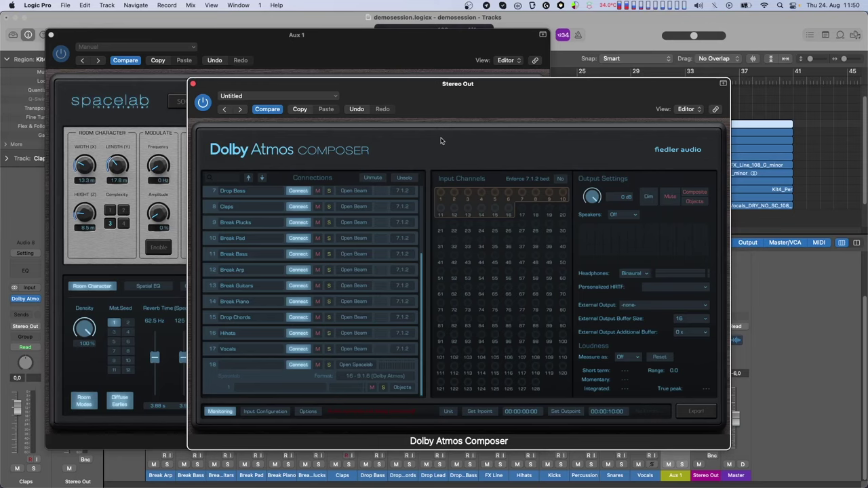
left_click(193, 83)
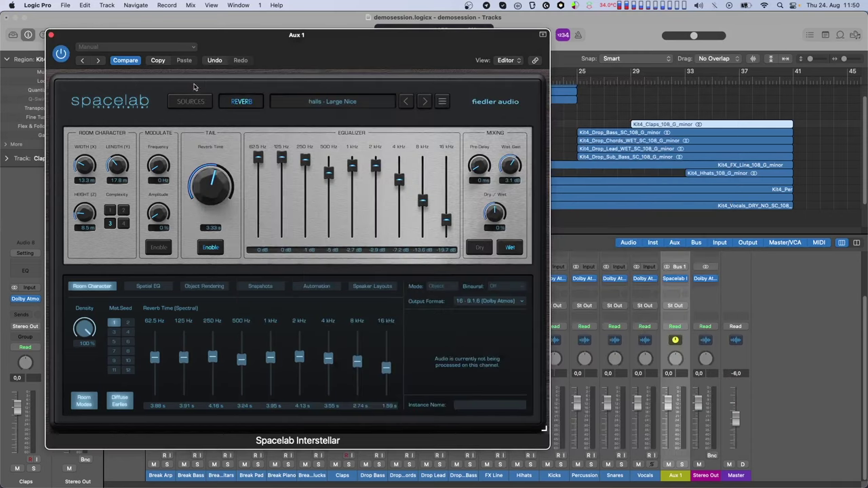
Add a Bus 1 send to the Vocals channel, start playback and raise the send level.
left_click(638, 294)
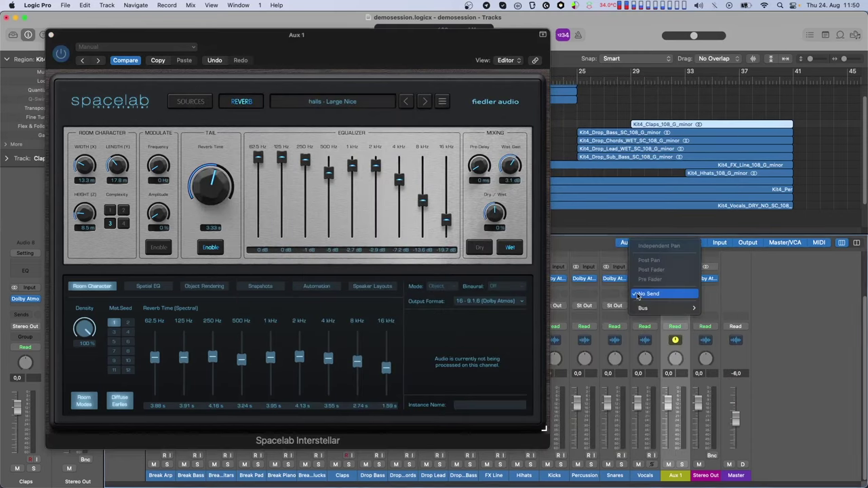
mouse_move(671, 308)
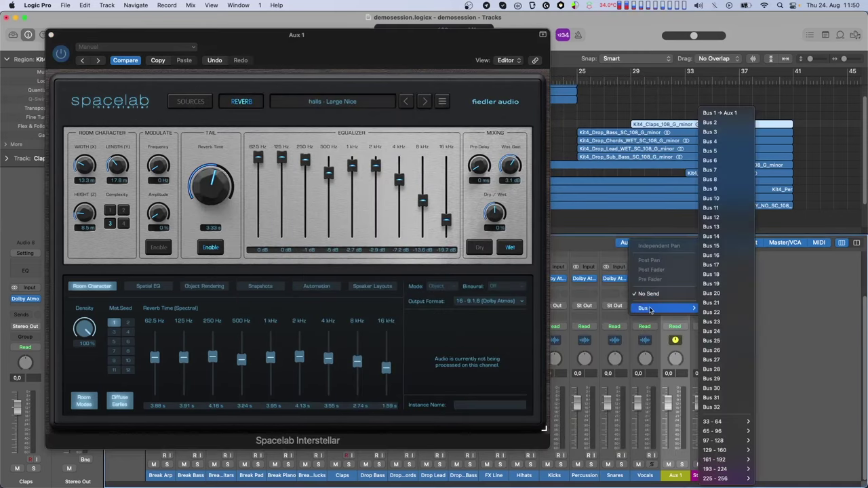
left_click(747, 114)
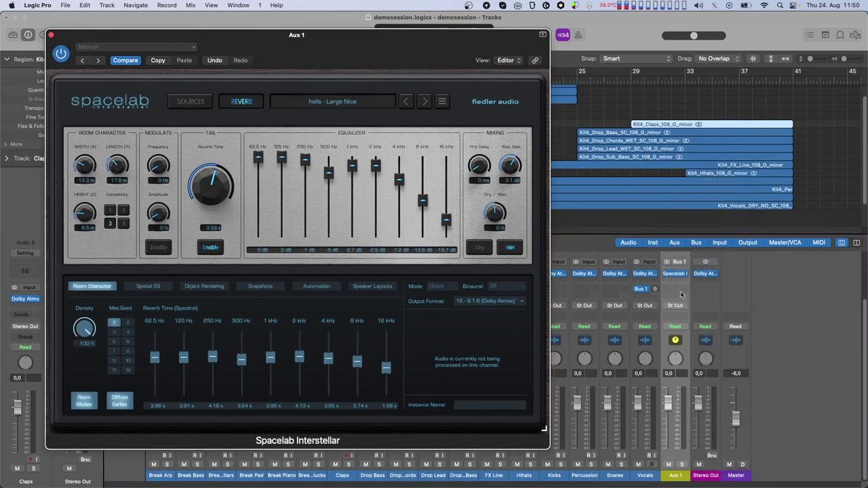
key("space")
left_click_drag(655, 290, 655, 269)
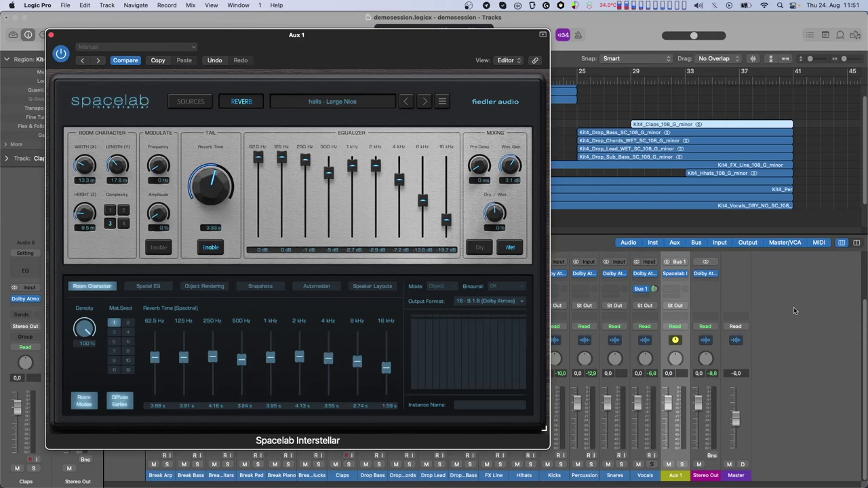
Try routing the Spacelab connection as Objects in Dolby Atmos Composer on Stereo Out and toggle playback.
left_click(705, 274)
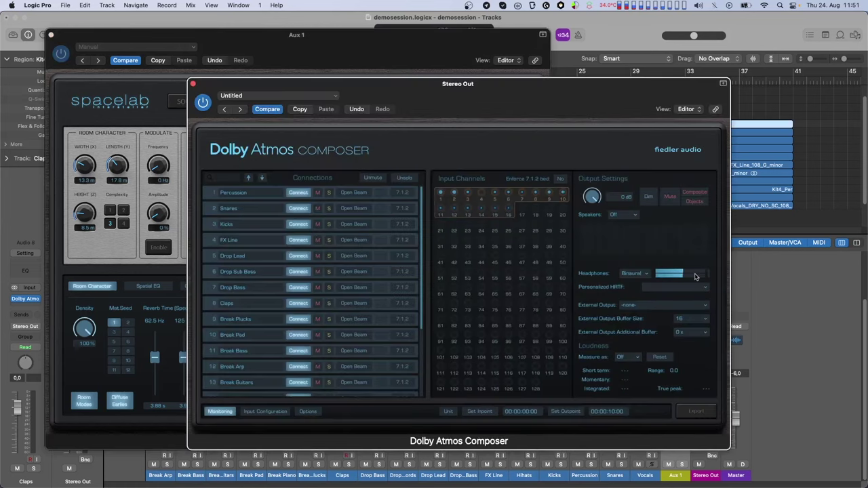
scroll(356, 350, "down", 3)
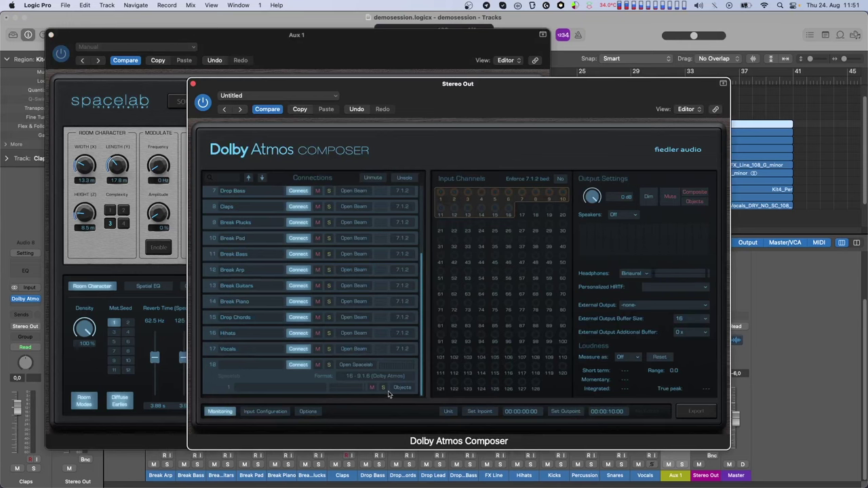
left_click(403, 388)
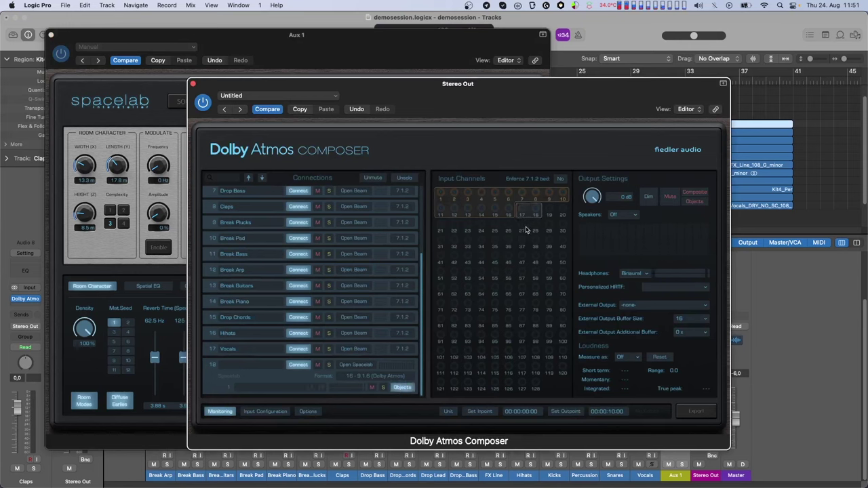
key("space")
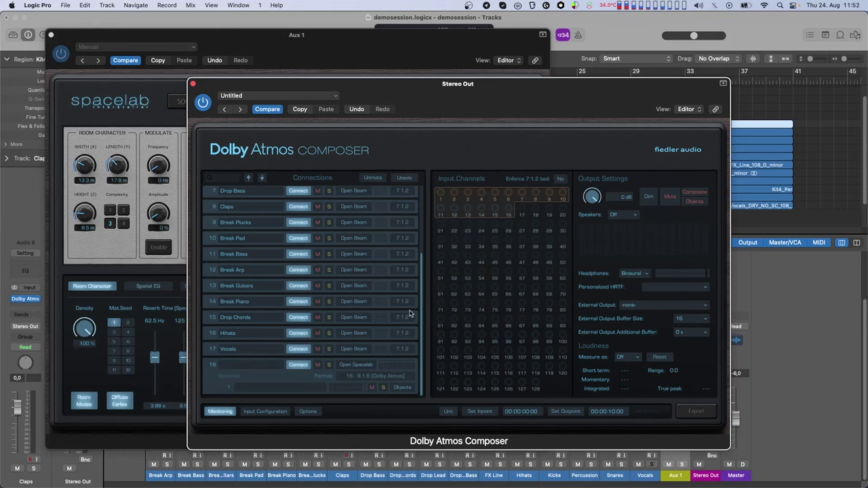
Enable the dry signal in the Aux 1 Spacelab mixing section and close the Dolby Atmos Composer window.
left_click(378, 43)
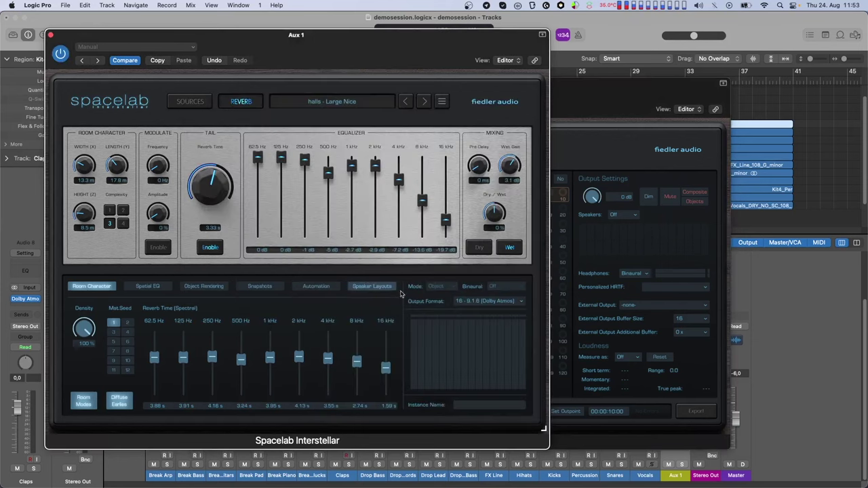
left_click(479, 248)
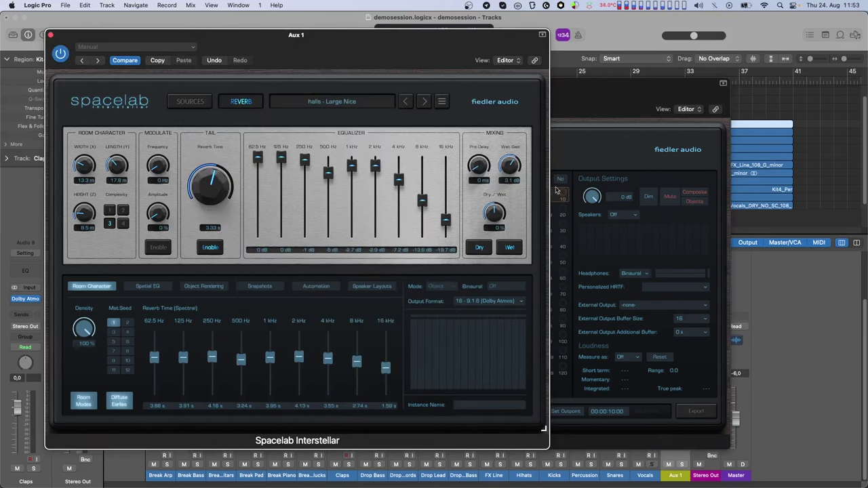
left_click(593, 91)
left_click(191, 83)
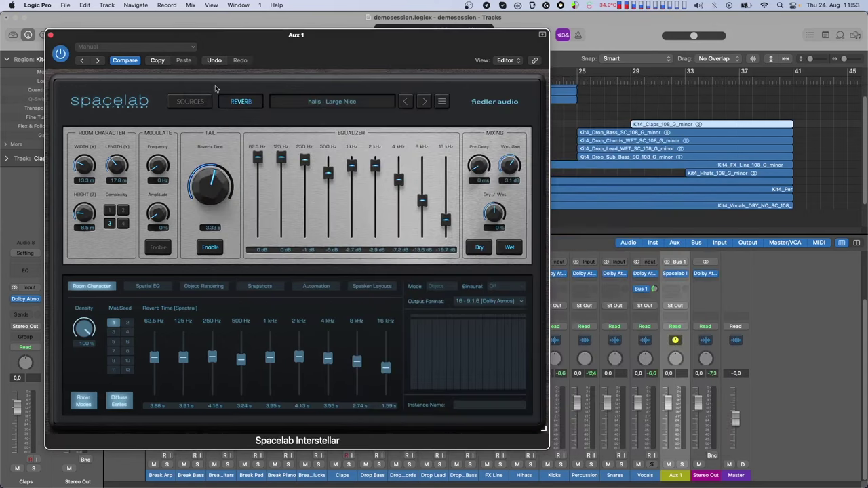
Remove Dolby Atmos Beam from the Vocals channel, check Composer's connection list, and insert Spacelab Beam on Vocals instead.
left_click(657, 273)
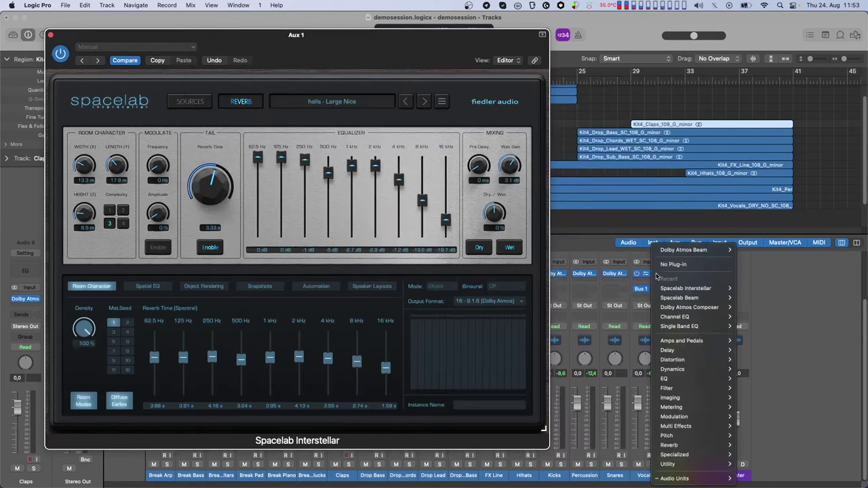
left_click(654, 265)
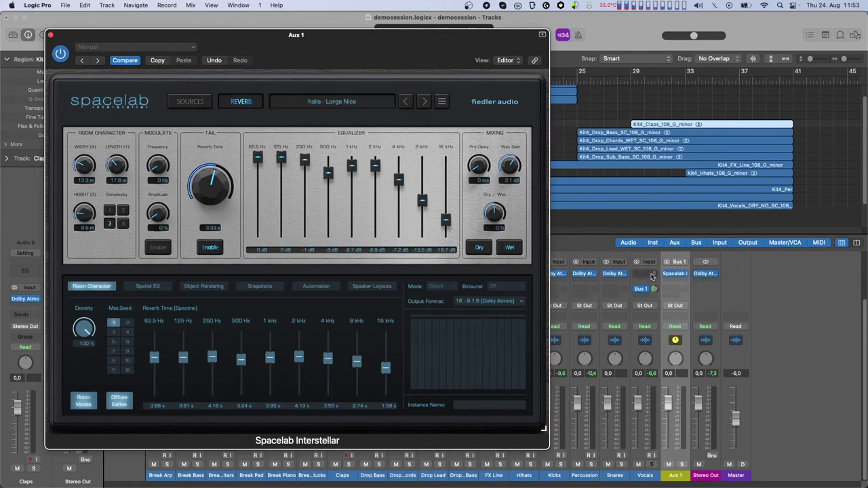
left_click(705, 274)
scroll(357, 278, "down", 3)
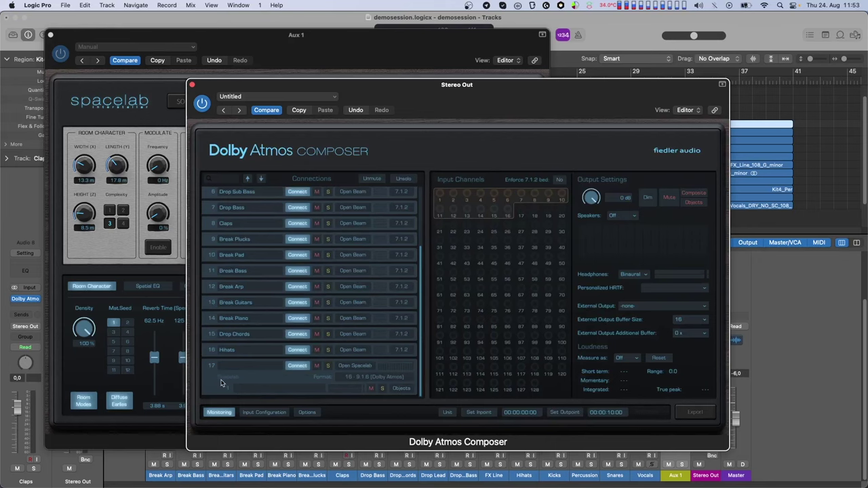
left_click_drag(647, 85, 494, 86)
left_click(648, 274)
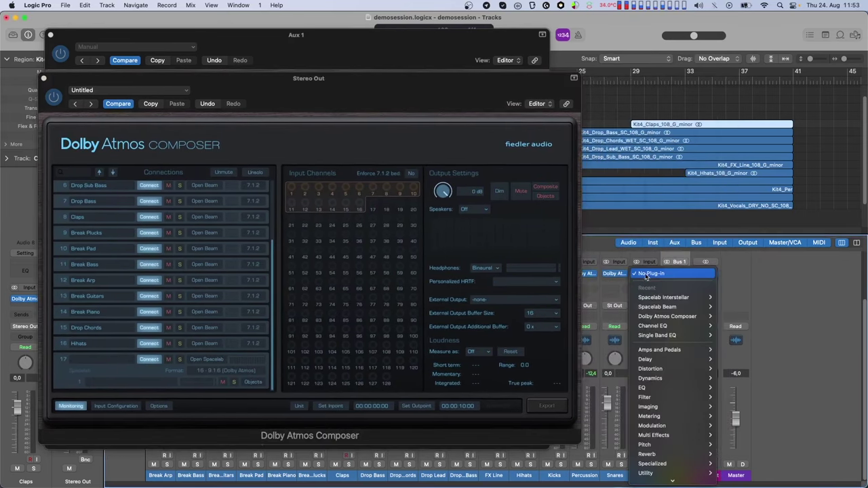
left_click(648, 298)
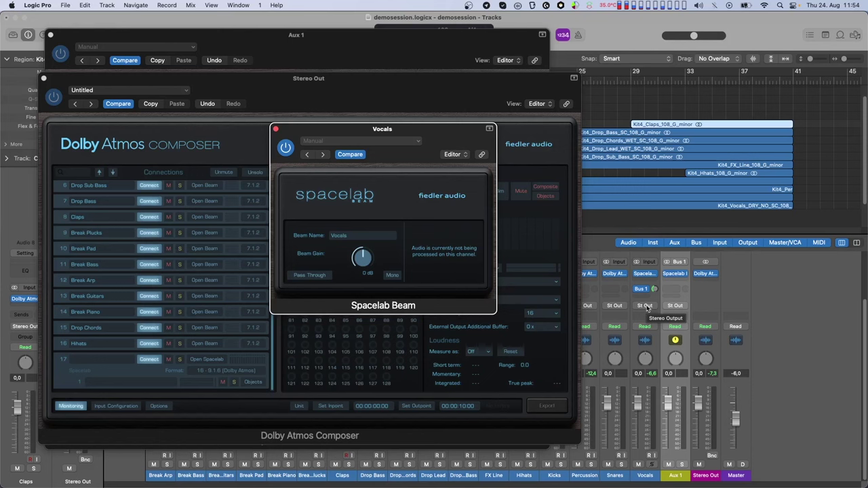
Change Spacelab Interstellar's source automation setting to Beam and accept the switch without saving it as default.
left_click(381, 48)
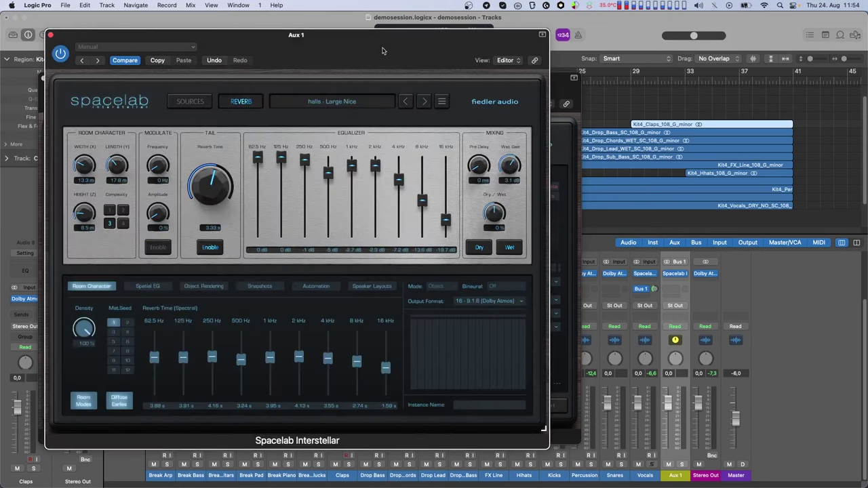
left_click(494, 102)
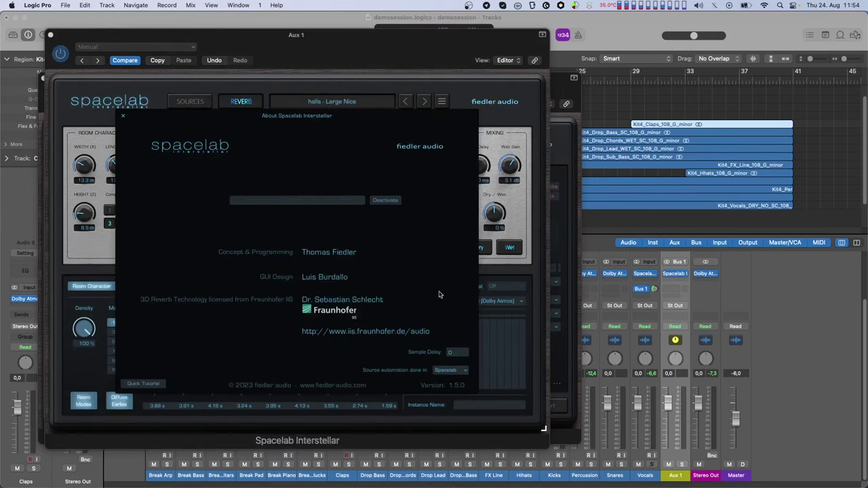
left_click(445, 369)
left_click(445, 390)
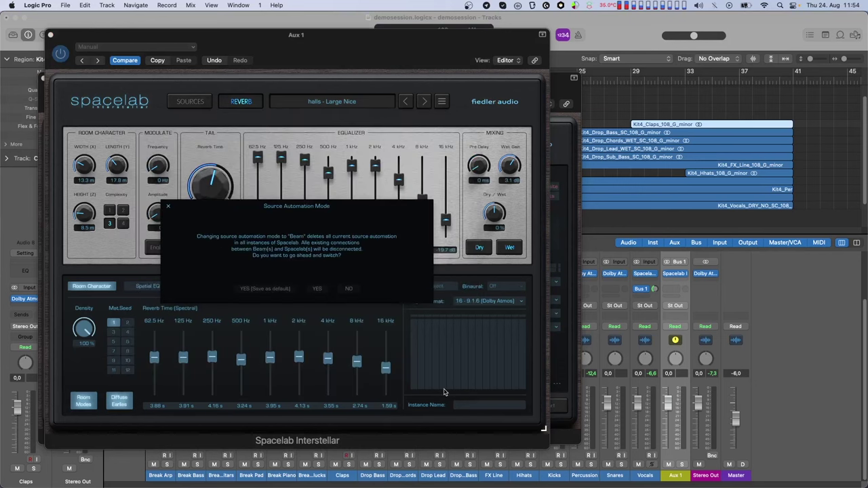
left_click(317, 289)
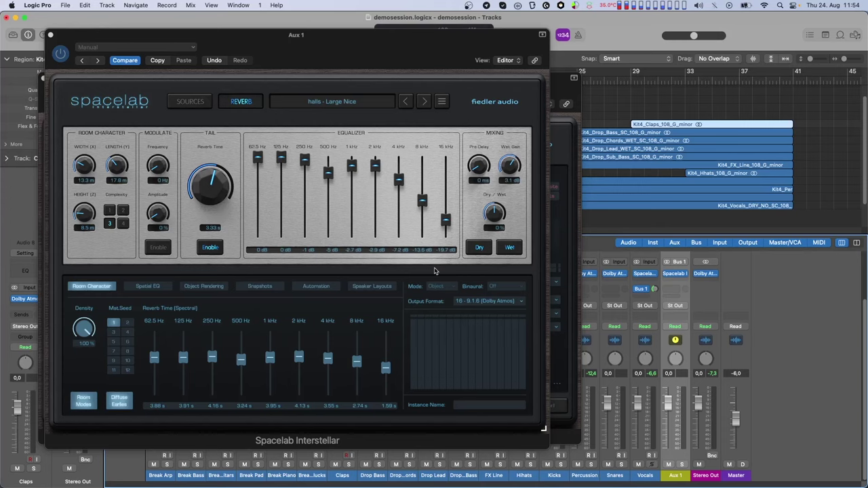
Assign the Vocals beam as the input of Spacelab's source and close the source setup.
left_click(182, 103)
left_click(68, 168)
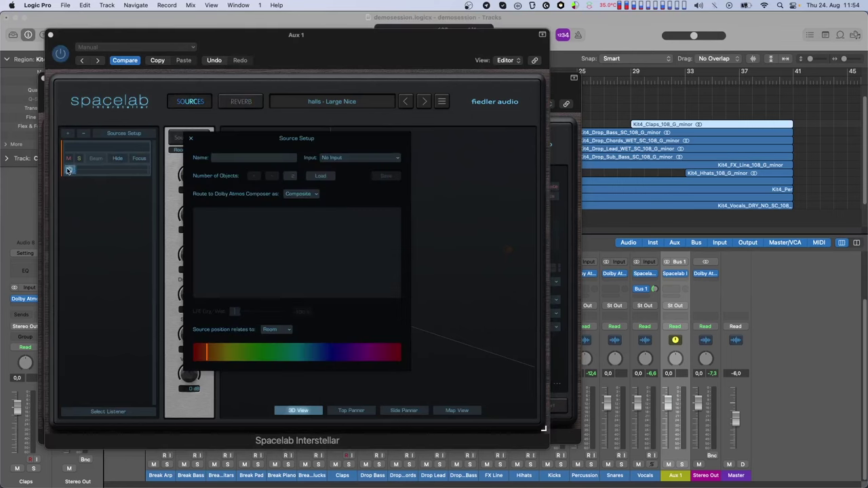
left_click(327, 156)
left_click(332, 177)
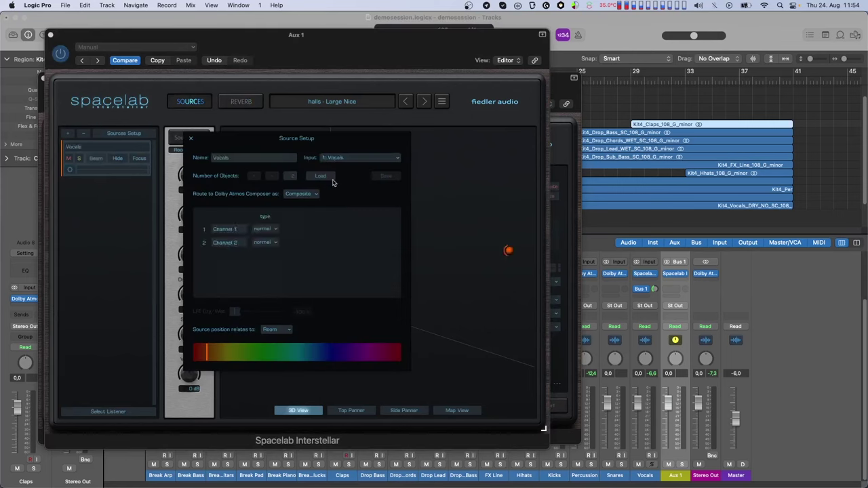
left_click(190, 138)
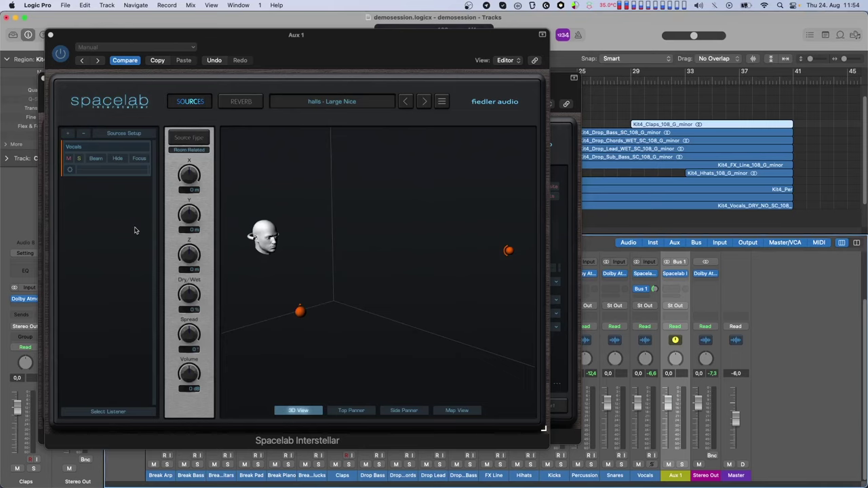
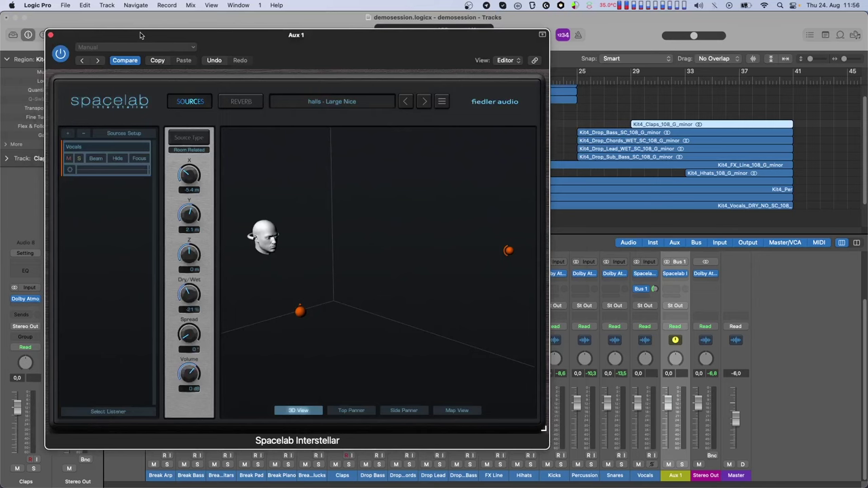
Show automation in the Tracks area and set the Vocals track's automation mode to Latch.
left_click_drag(141, 35, 383, 42)
left_click(269, 59)
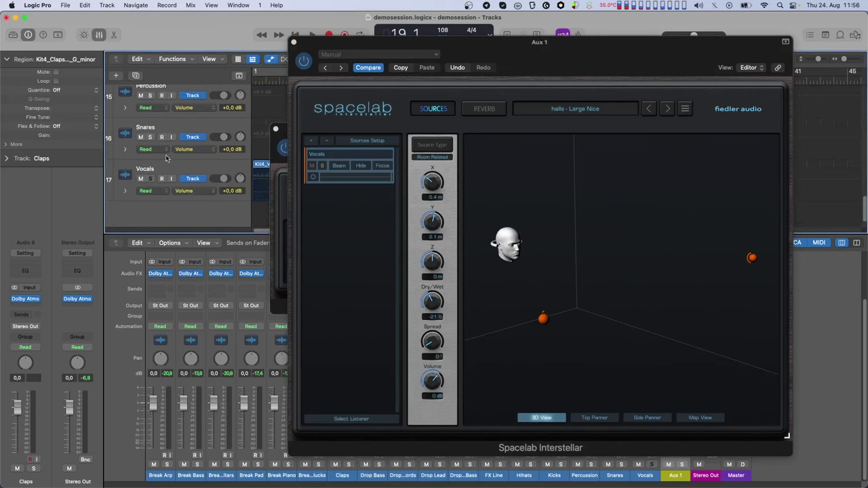
left_click(154, 191)
left_click(158, 206)
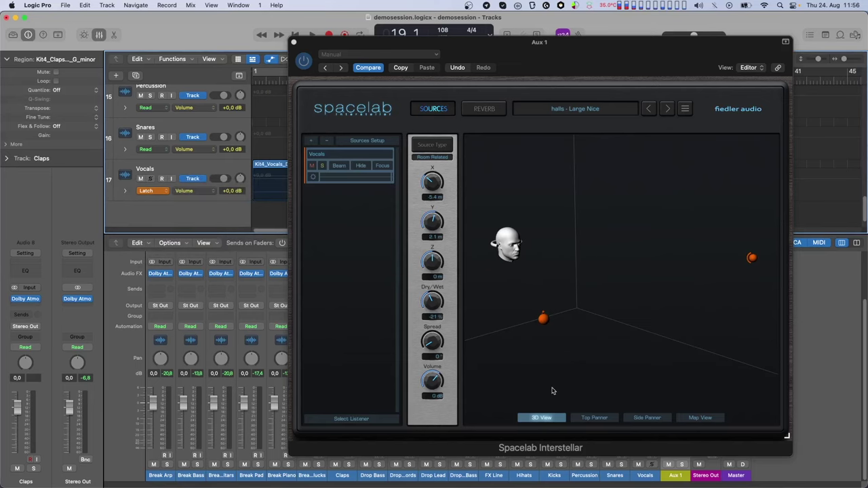
Place the playhead at bar 5 and switch Spacelab's source display to the Top Panner.
left_click_drag(367, 46, 416, 48)
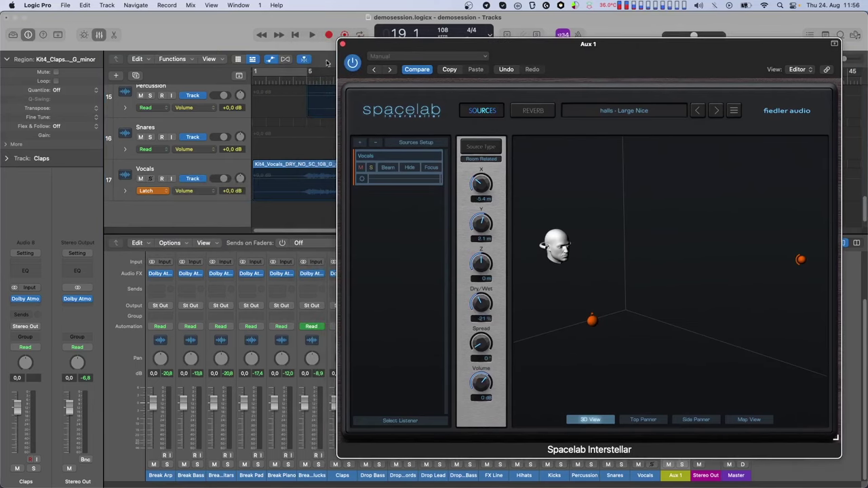
left_click(307, 75)
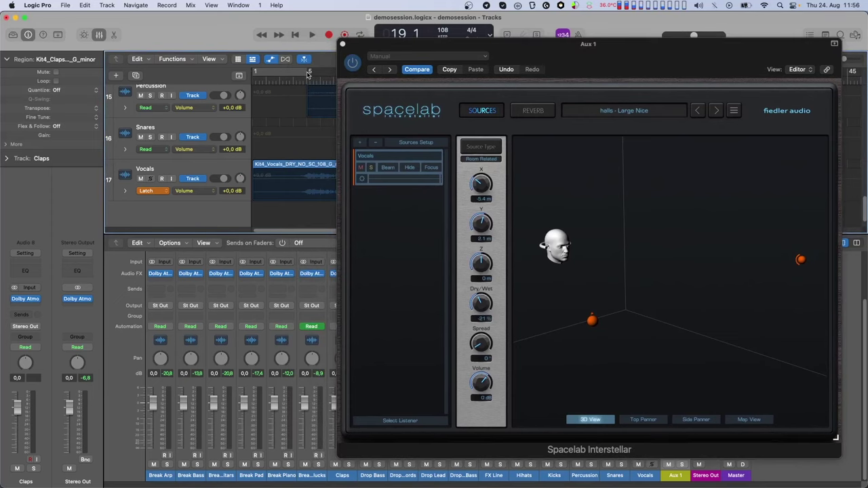
left_click(307, 77)
left_click(640, 420)
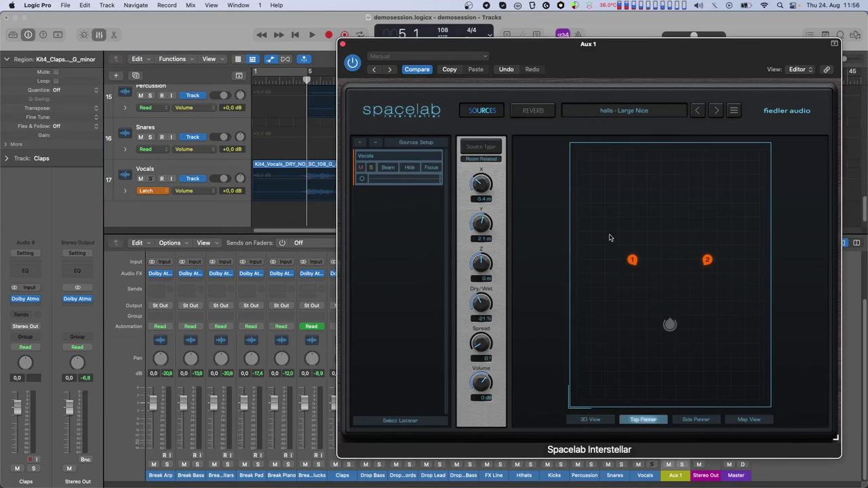
Record the Vocals position automation from bar 5 by moving the source pair during playback, and set the track's automation mode to Read.
key("space")
mouse_move(605, 232)
left_mouse_down()
mouse_move(720, 276)
mouse_move(713, 265)
mouse_move(749, 295)
mouse_move(763, 331)
mouse_move(757, 358)
mouse_move(720, 377)
mouse_move(680, 375)
mouse_move(646, 332)
mouse_move(659, 287)
mouse_move(684, 268)
mouse_move(713, 265)
mouse_move(738, 279)
mouse_move(758, 306)
mouse_move(759, 350)
mouse_move(692, 375)
mouse_move(652, 336)
mouse_move(672, 290)
mouse_move(732, 298)
mouse_move(764, 331)
mouse_move(746, 368)
mouse_move(687, 371)
mouse_move(657, 348)
mouse_move(654, 313)
mouse_move(704, 266)
left_mouse_up()
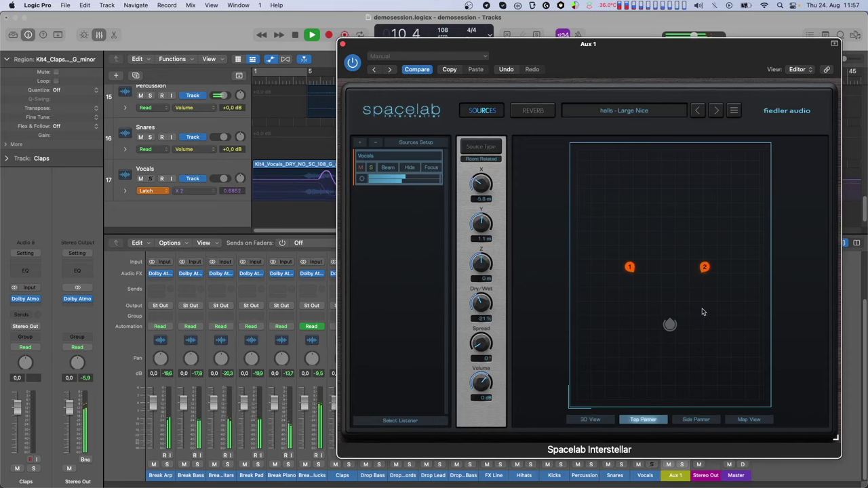
key("space")
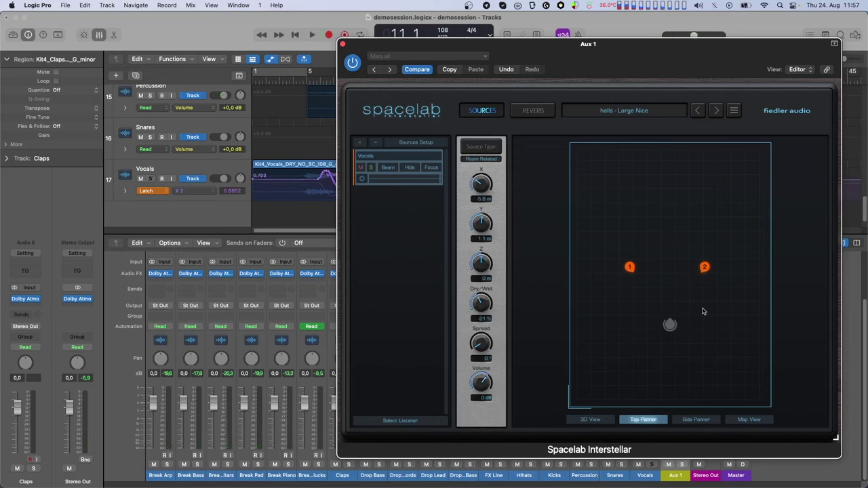
left_click(154, 193)
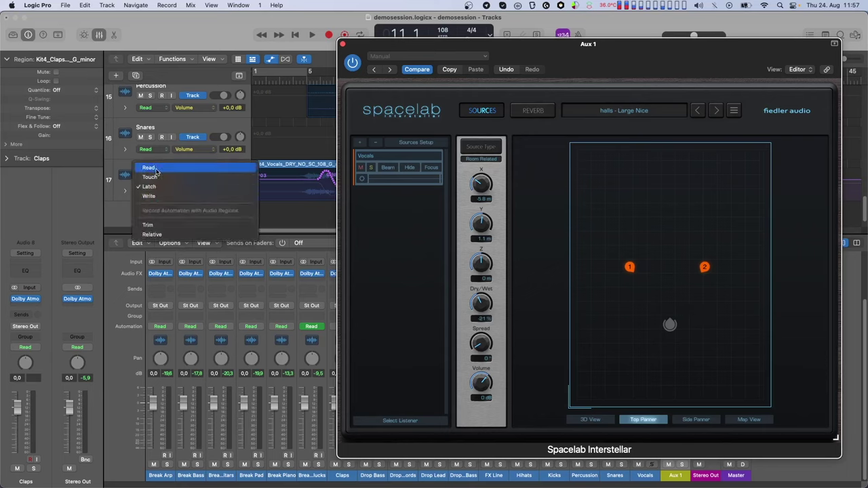
left_click(158, 169)
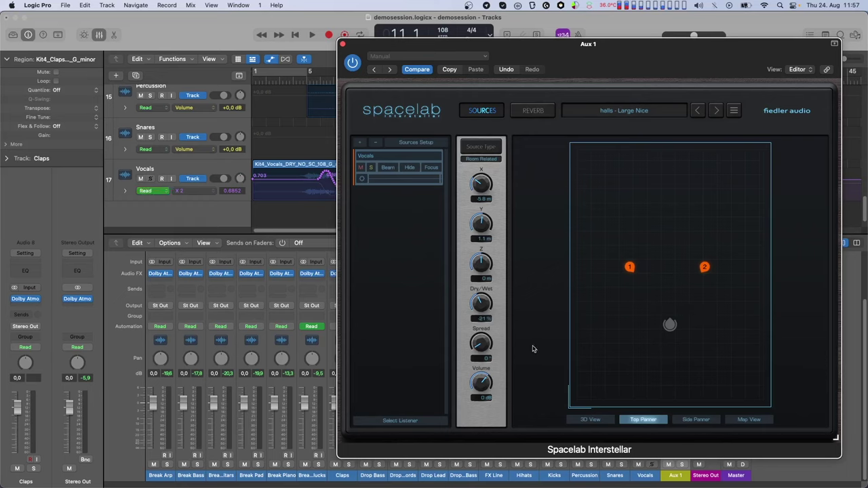
Play the song from bar 5 to review the recorded Vocals movement, and return the playhead to bar 5.
double_click(306, 82)
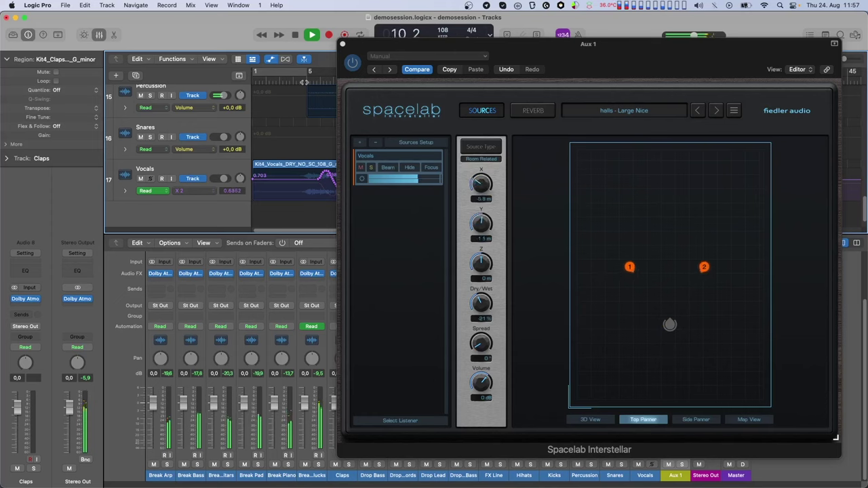
key("space")
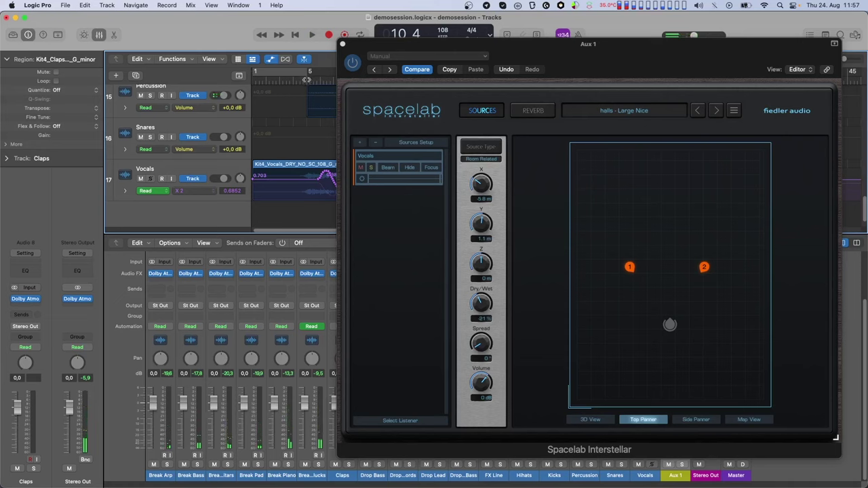
left_click(305, 82)
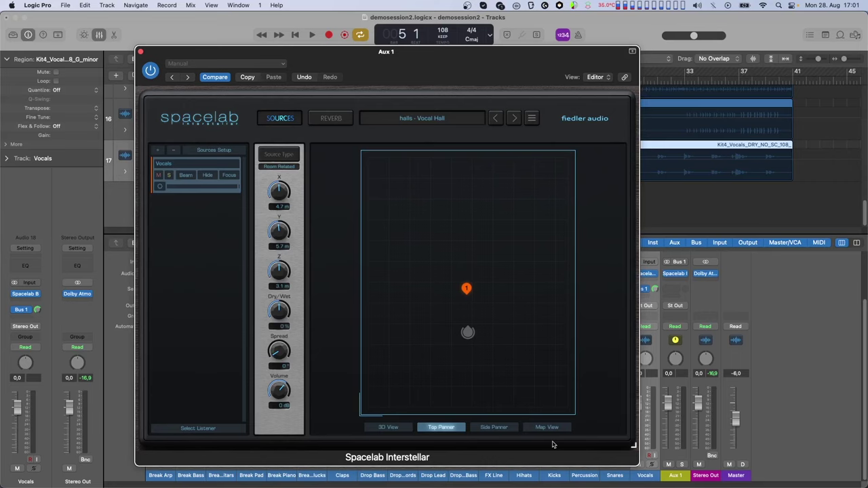
During playback, set the Vocals source's Dry/Wet to 100% and move the source around the listener before stopping.
key("space")
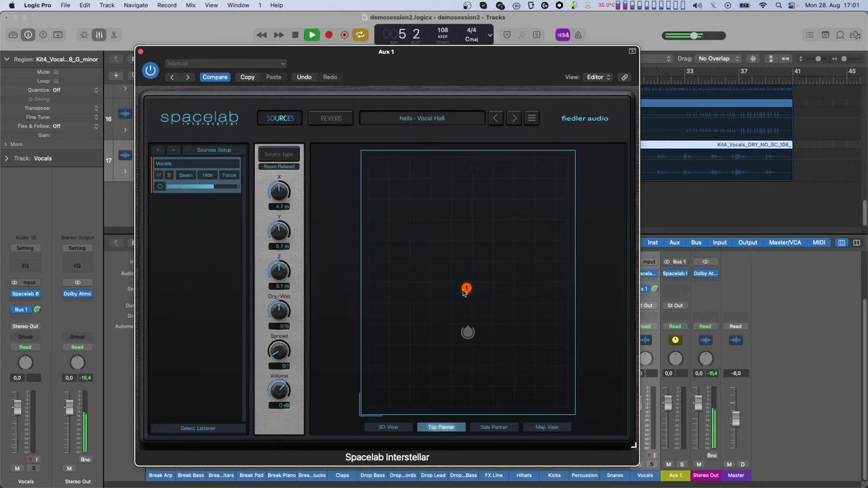
left_click_drag(281, 315, 282, 302)
left_click_drag(466, 290, 442, 300)
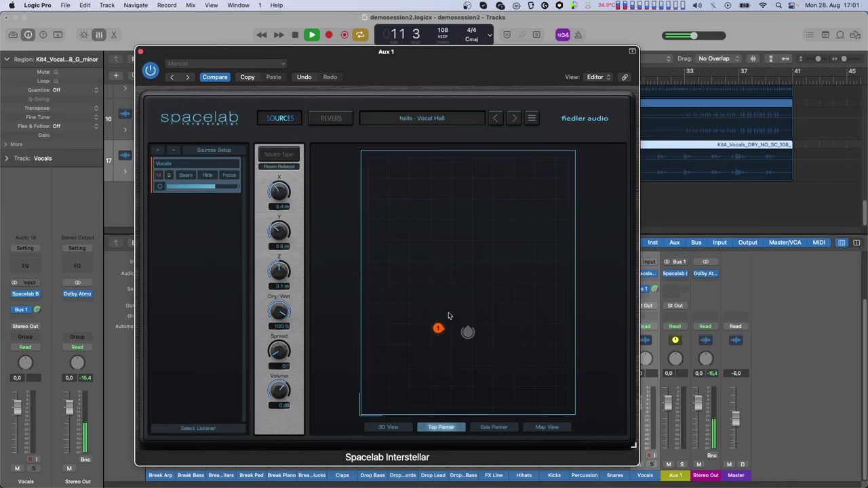
key("space")
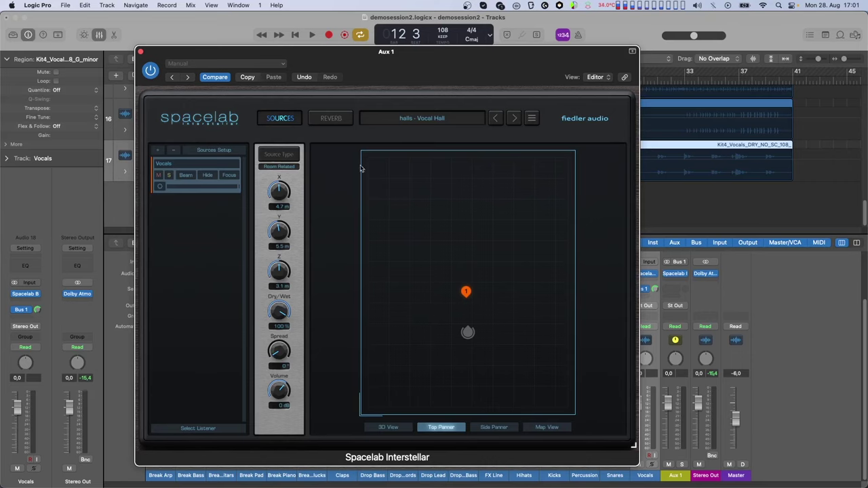
Turn down Individual Earlies in the object rendering settings and audition it by moving the Vocals source during playback.
left_click(330, 121)
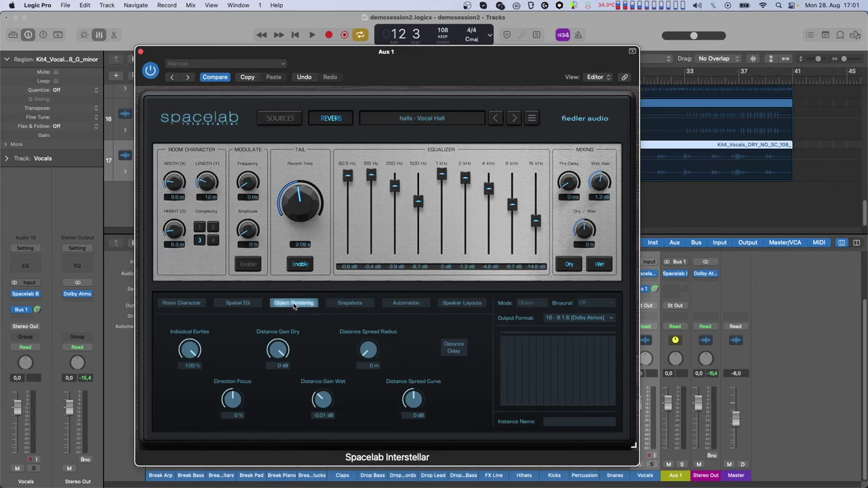
left_click_drag(202, 350, 188, 393)
left_click(282, 119)
key("space")
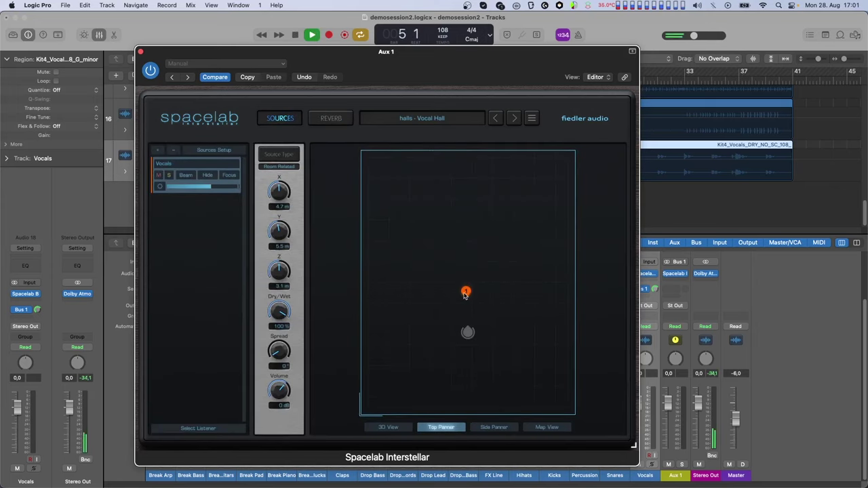
mouse_move(465, 294)
left_mouse_down()
mouse_move(486, 293)
mouse_move(479, 364)
mouse_move(424, 310)
mouse_move(398, 324)
mouse_move(475, 320)
mouse_move(505, 374)
mouse_move(400, 364)
mouse_move(520, 323)
mouse_move(413, 324)
mouse_move(552, 298)
mouse_move(355, 362)
mouse_move(497, 284)
mouse_move(508, 349)
mouse_move(467, 291)
left_mouse_up()
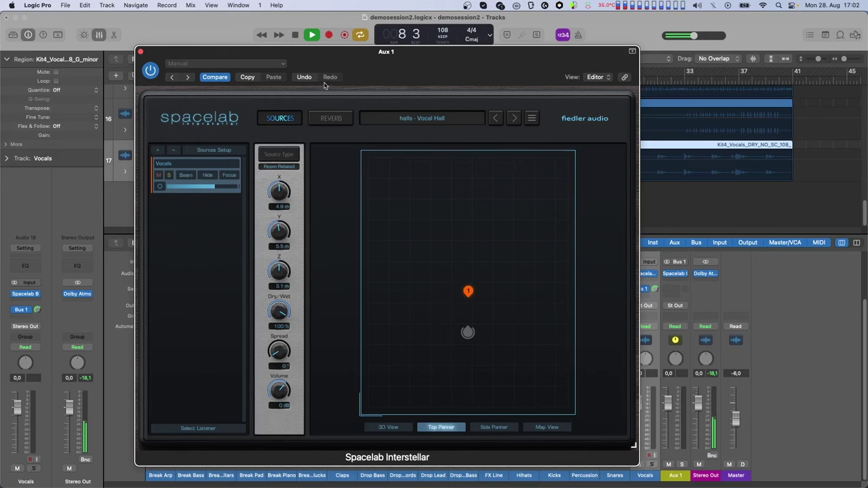
Set Individual Earlies to 100% and move the Vocals source around the listener while the song plays.
left_click(331, 118)
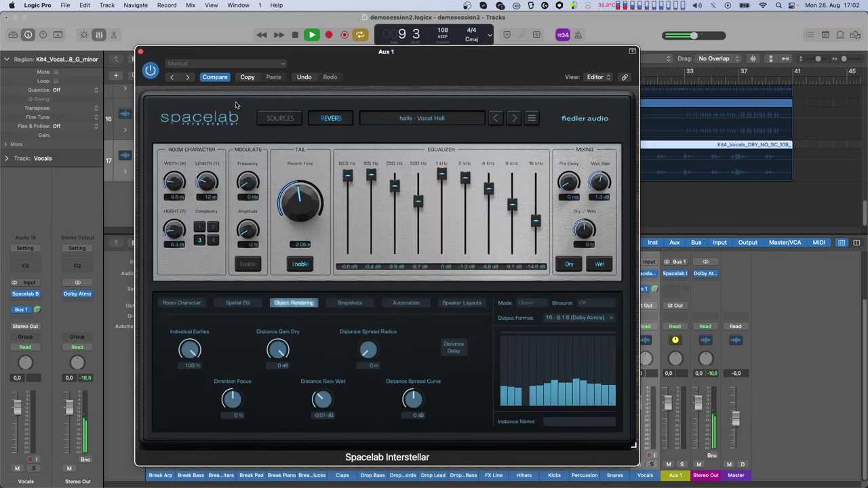
left_click(280, 118)
left_click_drag(471, 292, 473, 391)
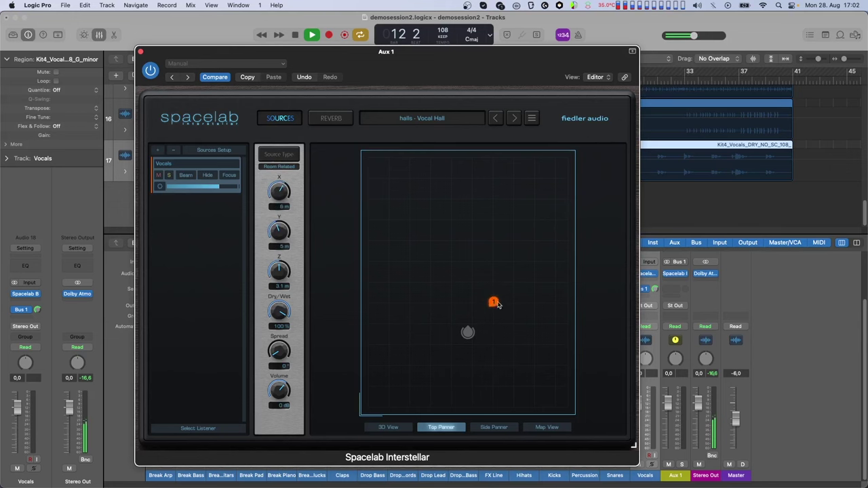
Compare low and high Individual Earlies settings while moving the Vocals source, ending in front of the listener, and stop playback.
left_click(330, 118)
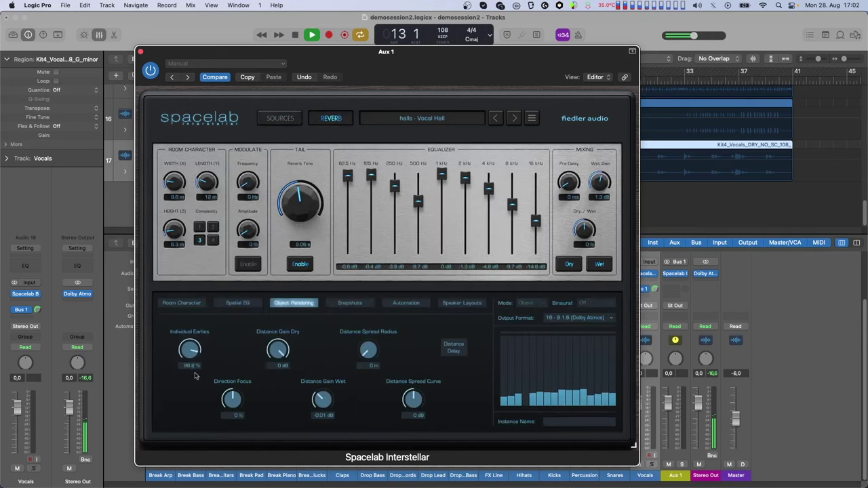
left_click(282, 117)
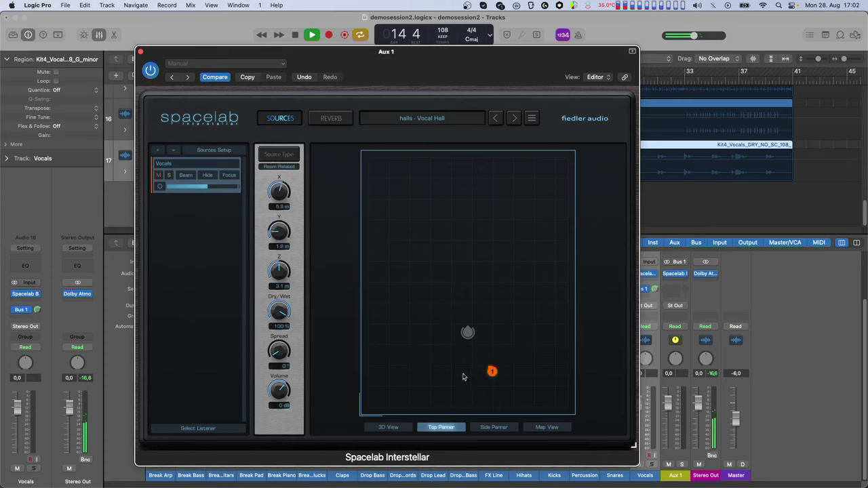
left_click(331, 118)
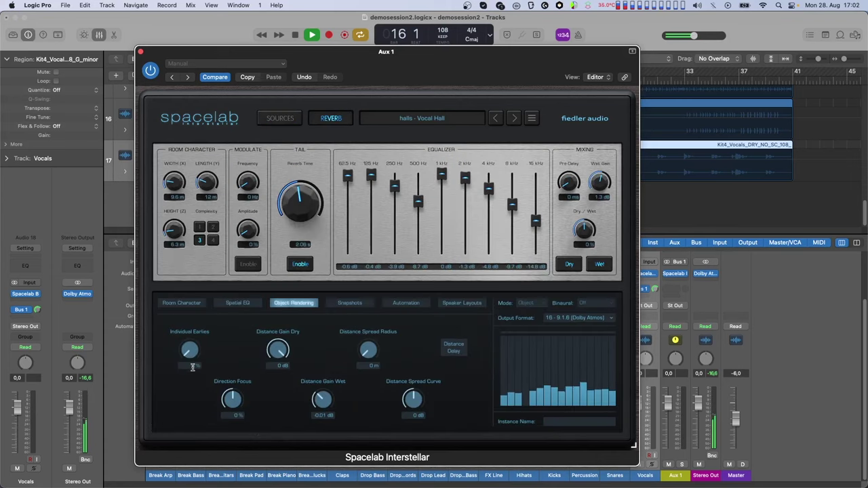
left_click(275, 119)
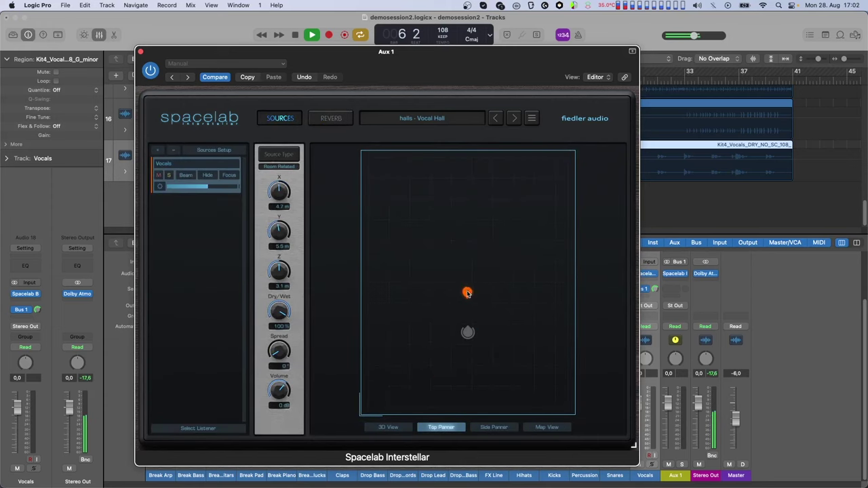
left_click(331, 118)
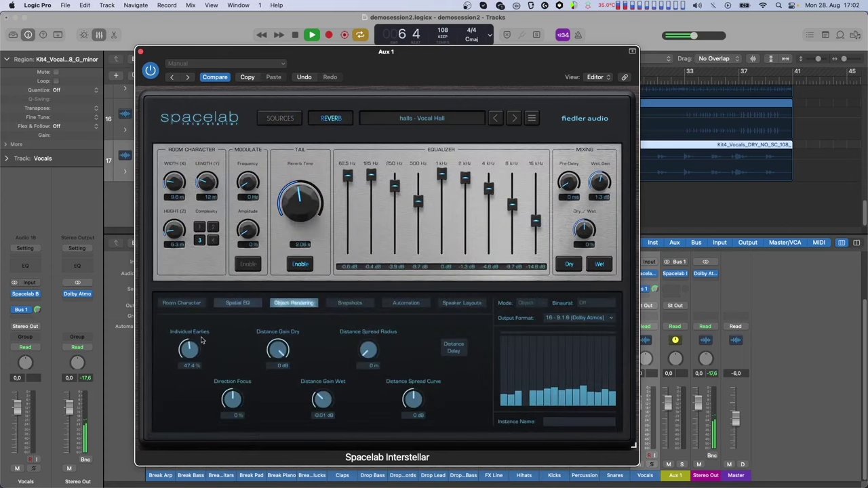
left_click(269, 120)
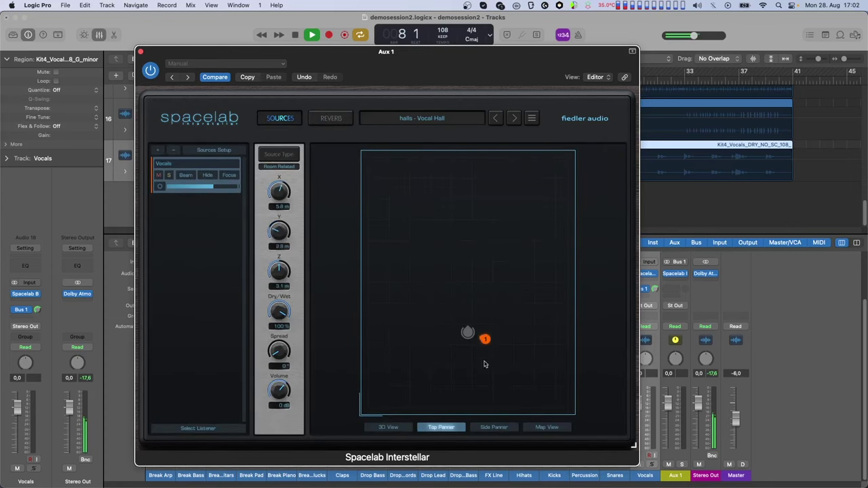
key("space")
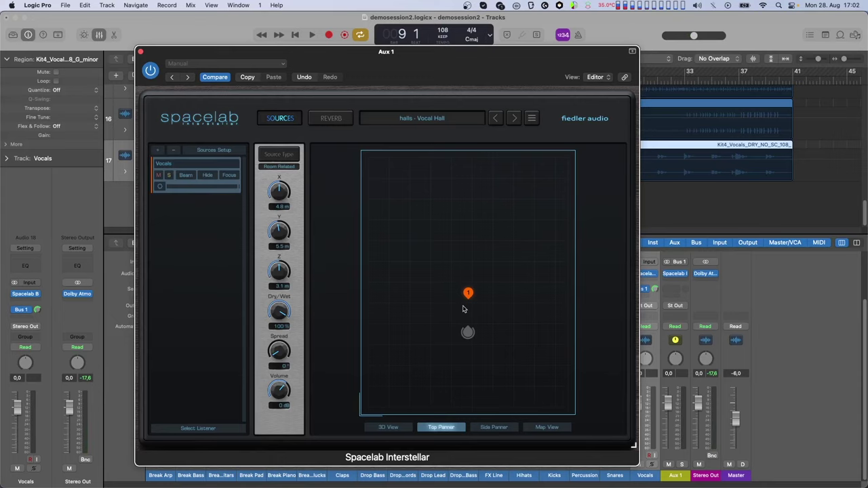
Toggle Diffuse Earlies in the reverb's room character settings.
left_click(349, 120)
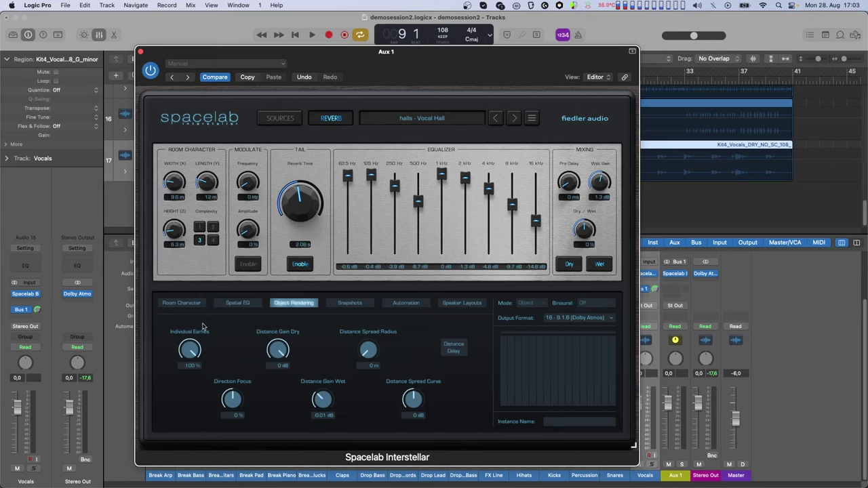
left_click(194, 303)
left_click(203, 421)
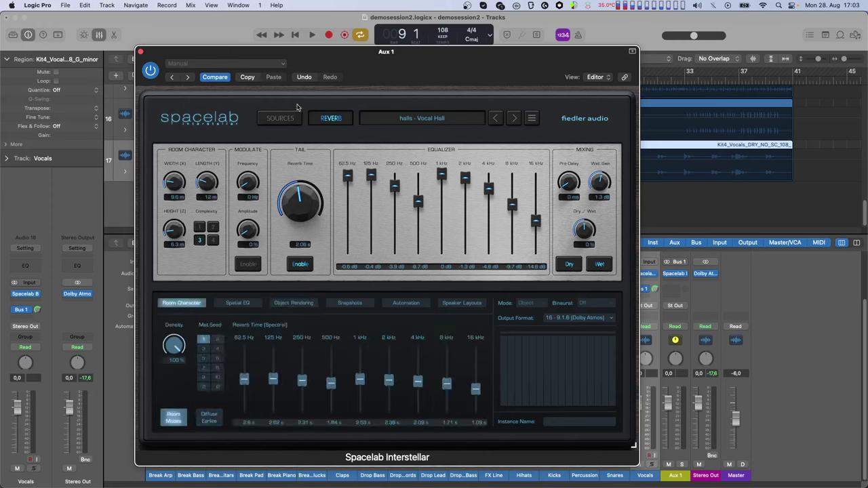
Set Direction Focus to 100% in the object rendering settings and the Vocals source's Dry/Wet to 0%.
left_click(280, 305)
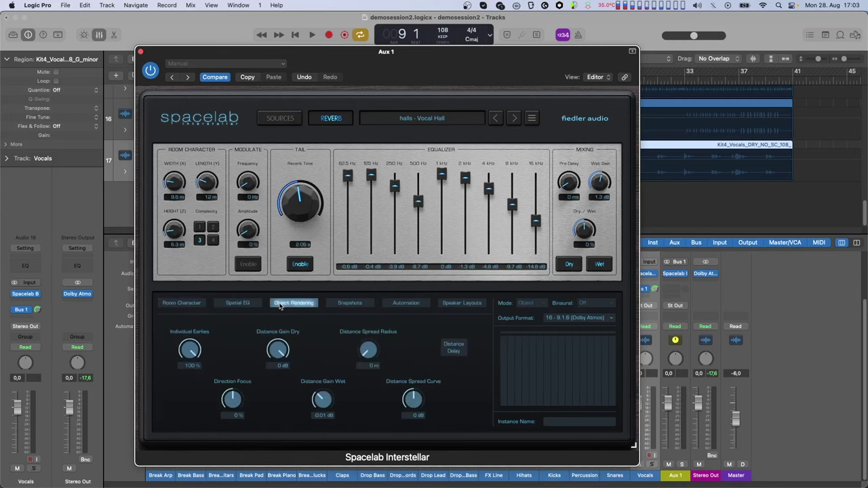
left_click_drag(237, 381, 248, 338)
left_click(276, 118)
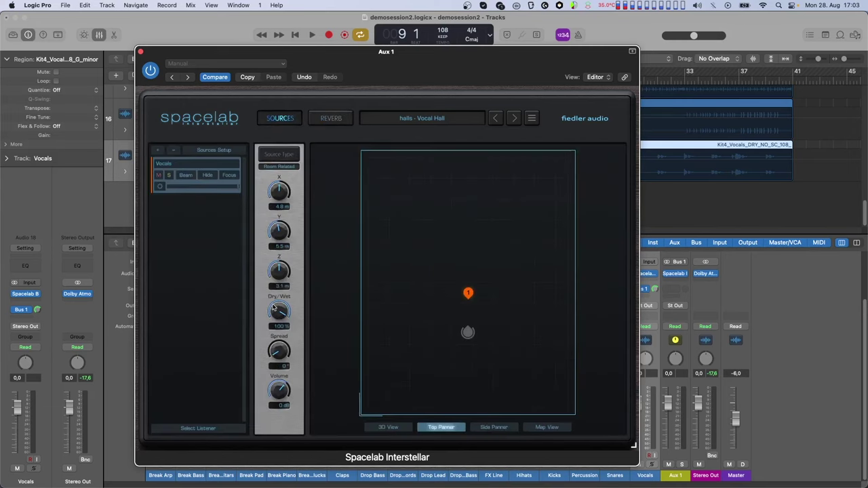
left_click_drag(274, 308, 275, 345)
Play the song and move the Vocals source in the top view to audition the Direction Focus setting, ending in front of the listener.
key("space")
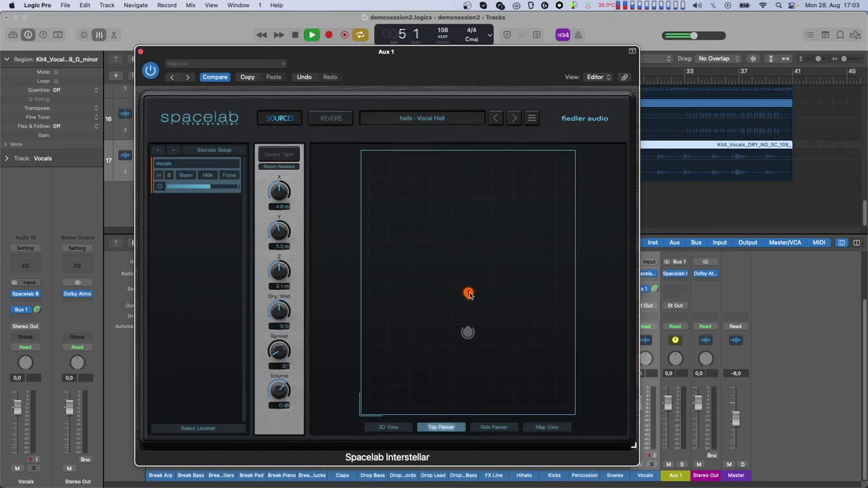
mouse_move(467, 293)
left_mouse_down()
mouse_move(508, 303)
mouse_move(528, 331)
mouse_move(516, 381)
mouse_move(408, 374)
mouse_move(400, 346)
mouse_move(407, 321)
mouse_move(464, 292)
left_mouse_up()
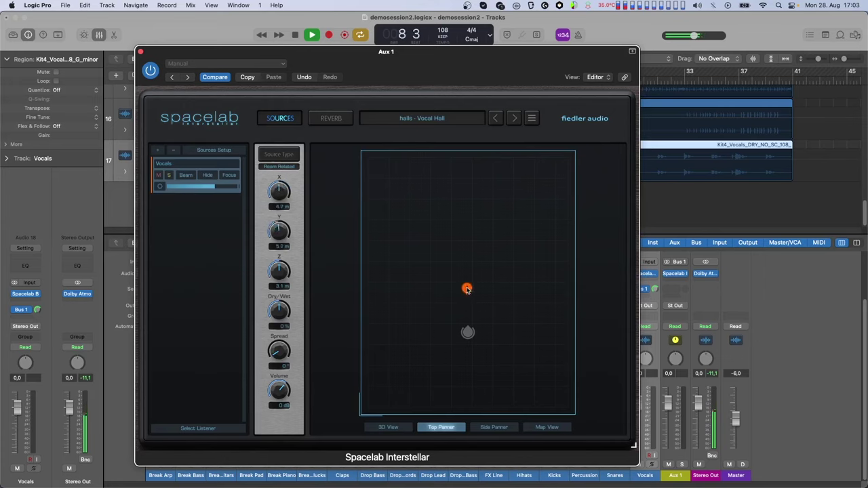
key("space")
Set Direction Focus to -100% and move the Vocals source to the listener's left side during playback.
left_click(332, 118)
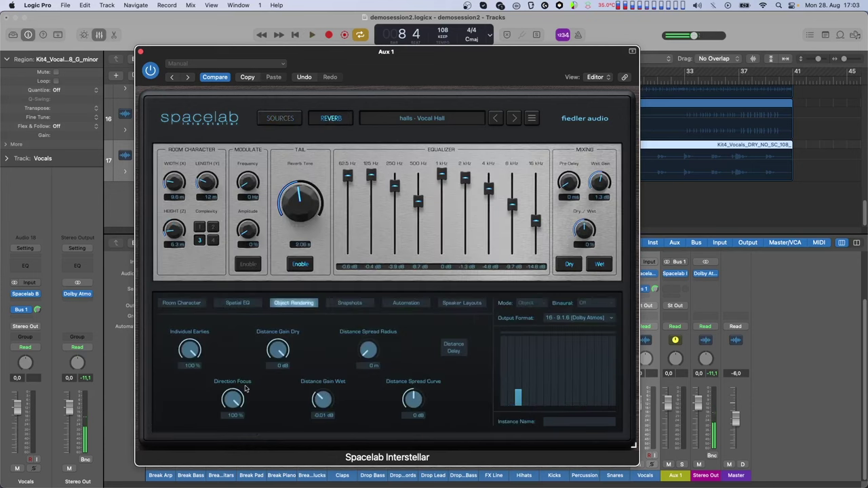
left_click_drag(235, 400, 236, 424)
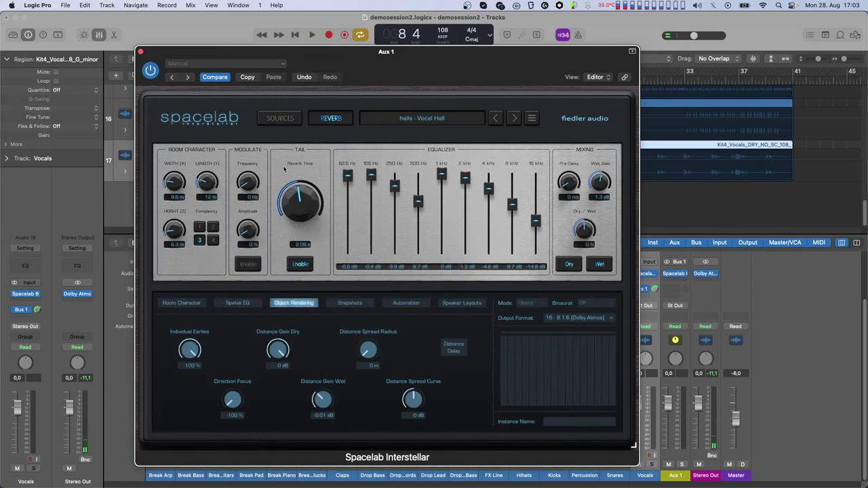
left_click(287, 119)
key("space")
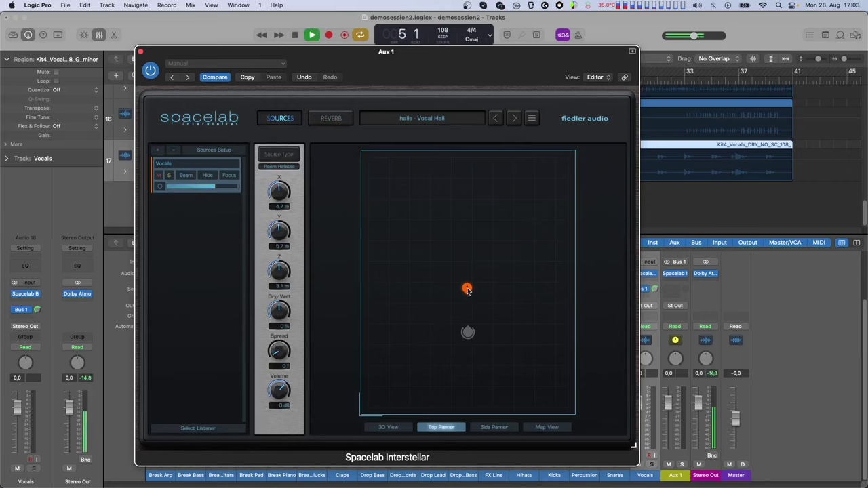
mouse_move(467, 291)
left_mouse_down()
mouse_move(510, 317)
mouse_move(507, 359)
mouse_move(423, 367)
mouse_move(414, 339)
left_mouse_up()
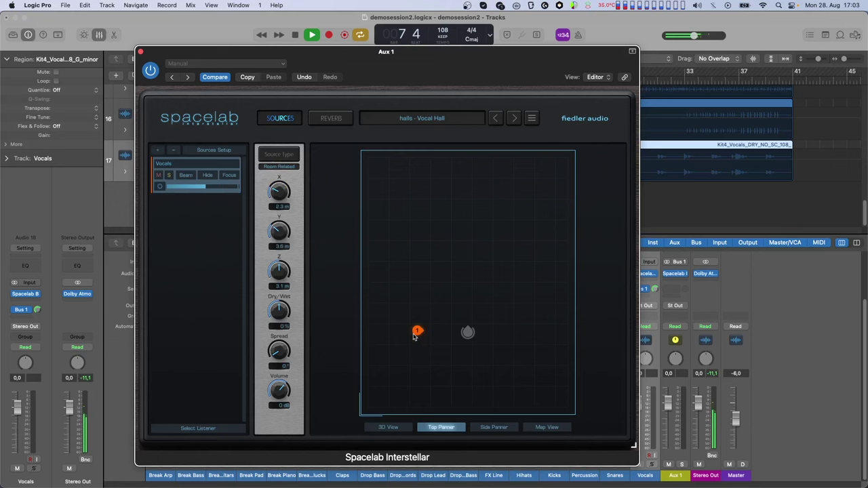
Sweep Direction Focus up to about 99% and back to -100% while the song plays.
left_click(324, 119)
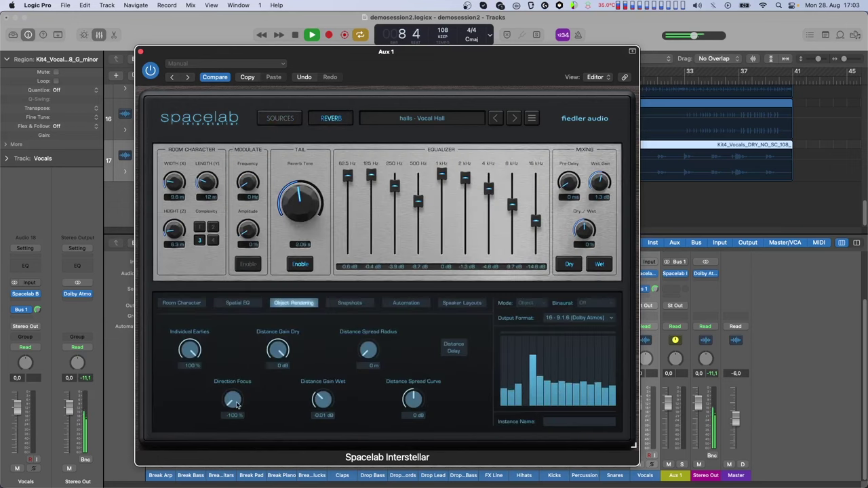
left_click_drag(232, 399, 239, 242)
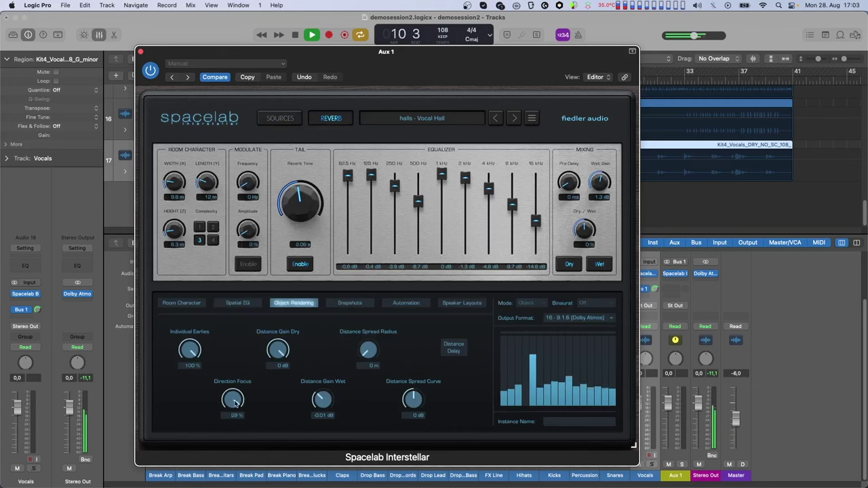
left_click_drag(233, 398, 232, 434)
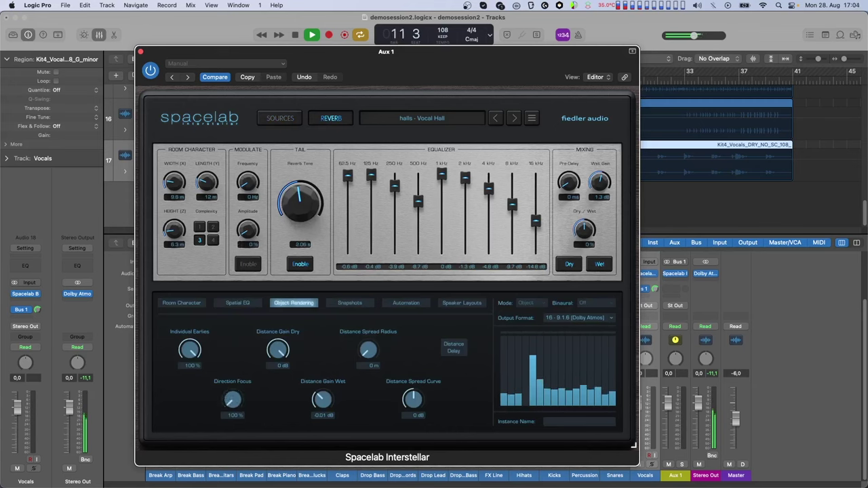
Move the Vocals source ahead and left of the listener during playback and compare Direction Focus at 100% and -100%.
left_click(281, 119)
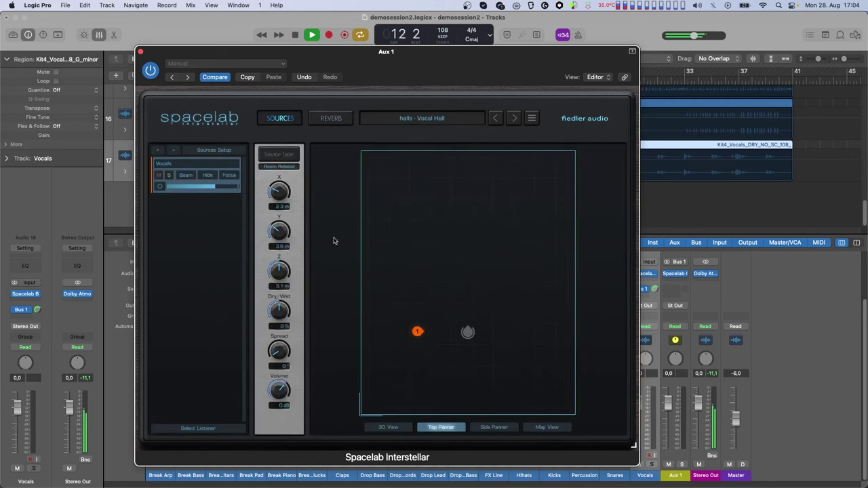
left_click_drag(412, 333, 425, 303)
left_click(331, 118)
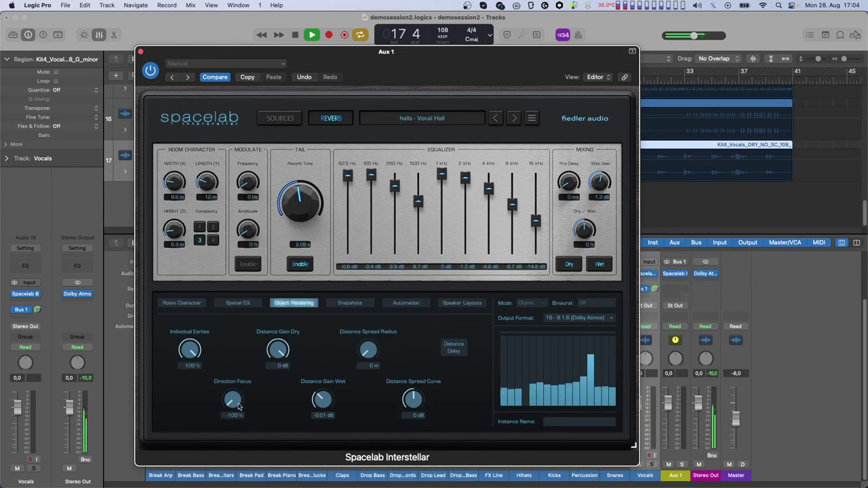
left_click_drag(237, 406, 260, 191)
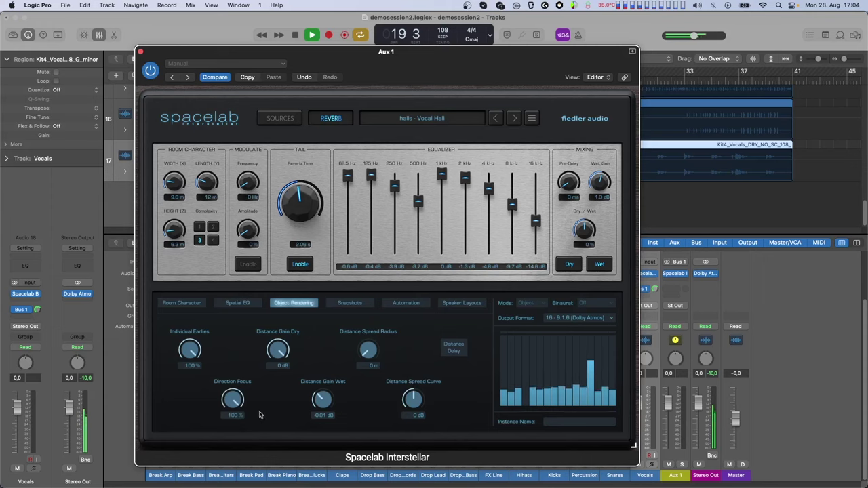
left_click(232, 400, "alt")
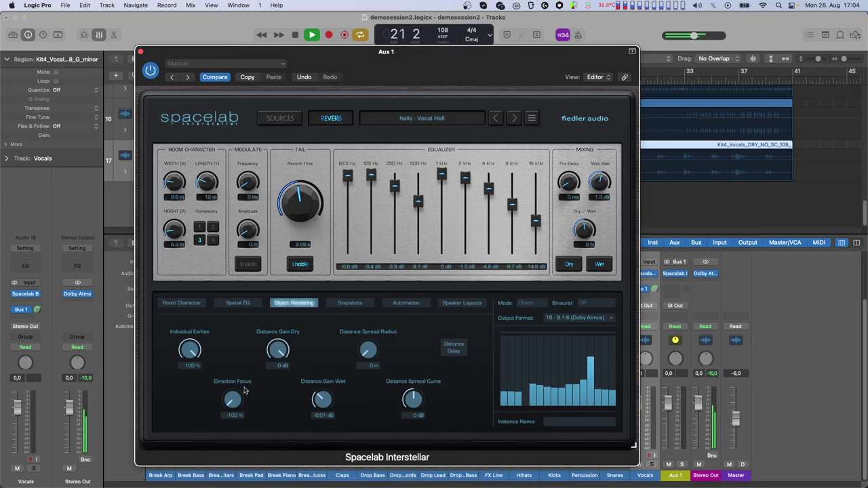
Stop playback, reset Direction Focus to 0% and lower Distance Gain Dry in the object rendering settings.
key("space")
left_click_drag(239, 409, 236, 405)
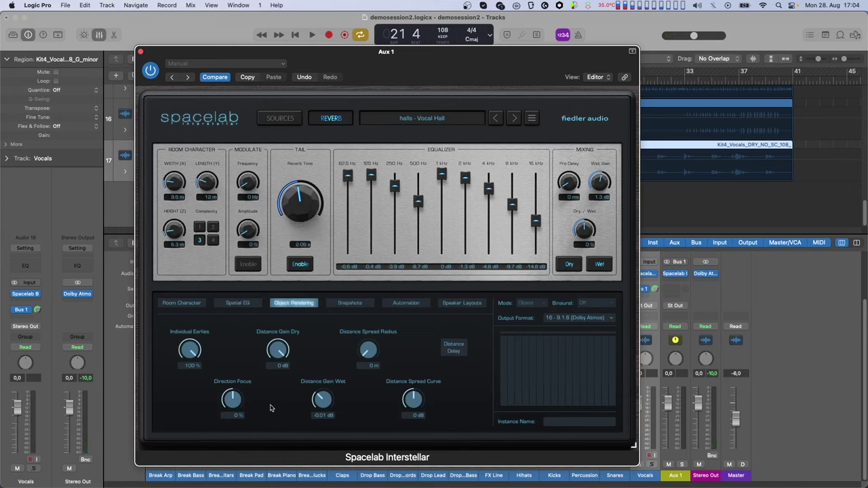
left_click_drag(273, 357, 273, 369)
Place the Vocals source directly in front of the listener and play the song to audition the lowered Distance Gain Dry.
left_click(280, 120)
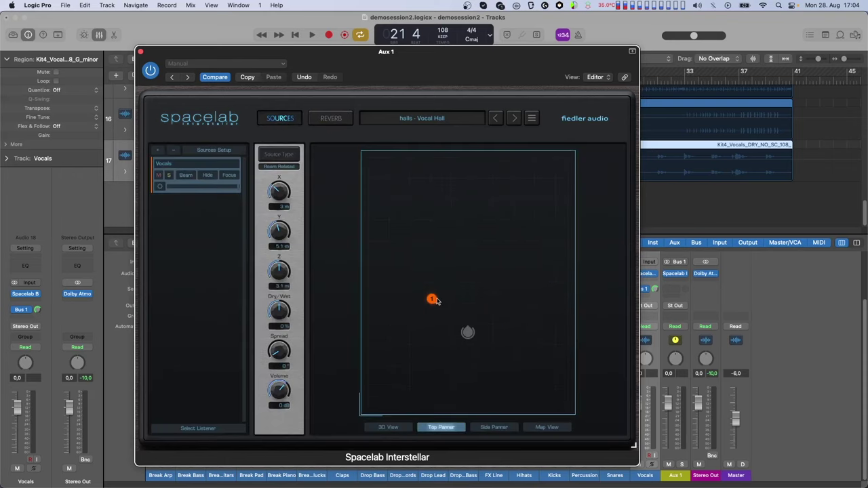
left_click_drag(435, 300, 468, 313)
key("space")
key("space")
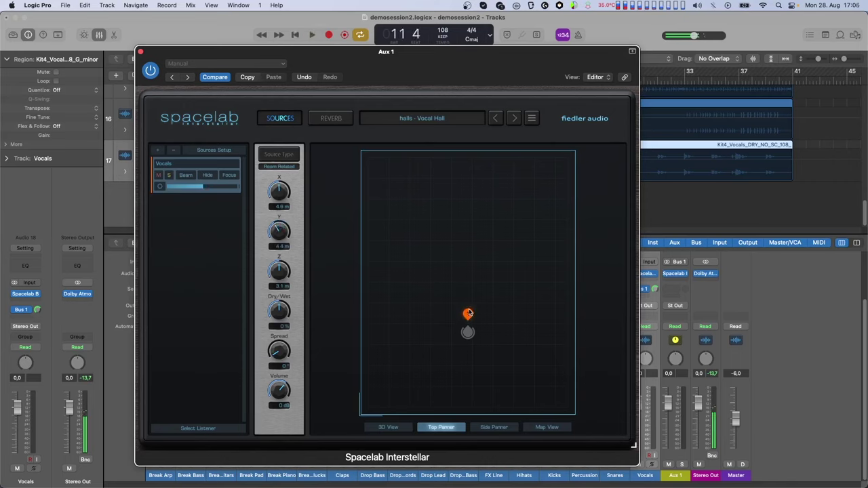
Reset Distance Gain Dry to 0 dB and set Distance Gain Wet to -3 dB.
left_click(331, 118)
left_click(293, 302)
double_click(282, 354)
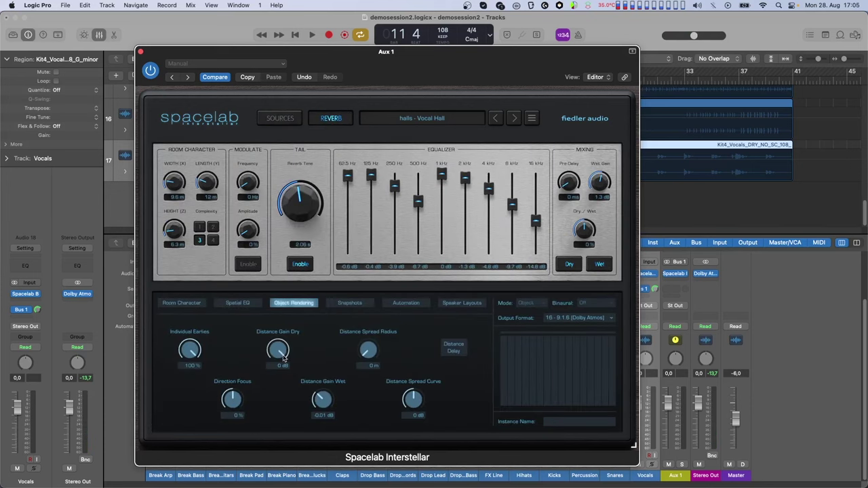
left_click_drag(325, 406, 328, 469)
Play the song and move the Vocals source in front of the listener to audition the -3 dB Distance Gain Wet.
left_click(281, 121)
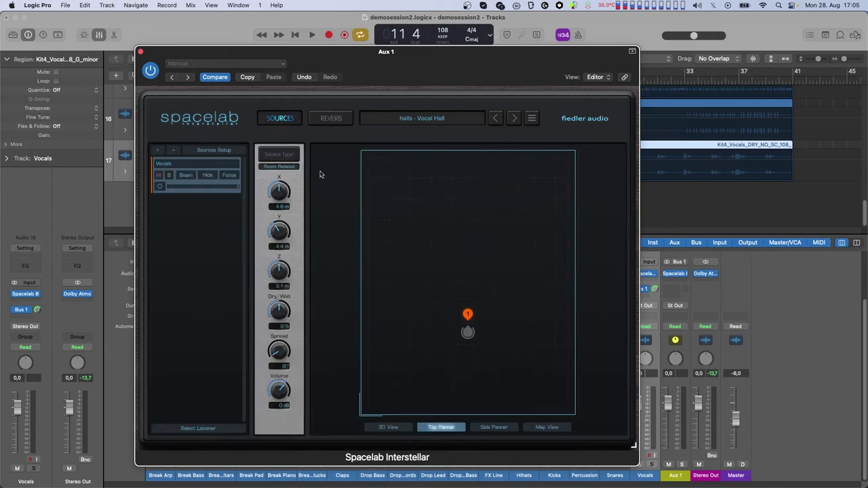
key("space")
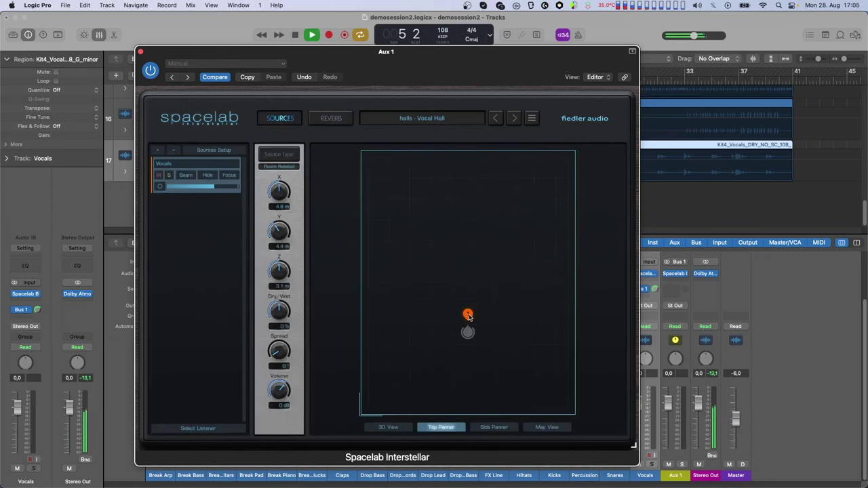
mouse_move(469, 316)
left_mouse_down()
mouse_move(465, 169)
mouse_move(469, 313)
left_mouse_up()
Raise Distance Gain Wet to about 3.35 dB and audition it by moving the Vocals source in front of the listener.
left_click(331, 118)
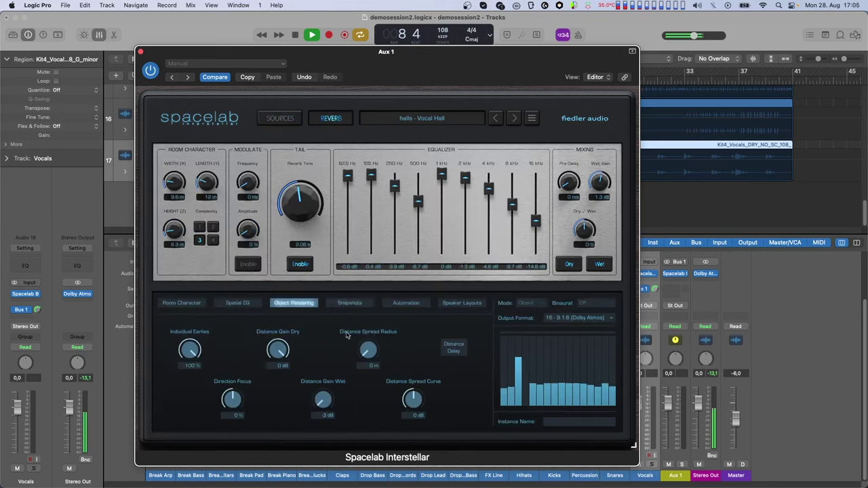
left_click_drag(330, 405, 339, 330)
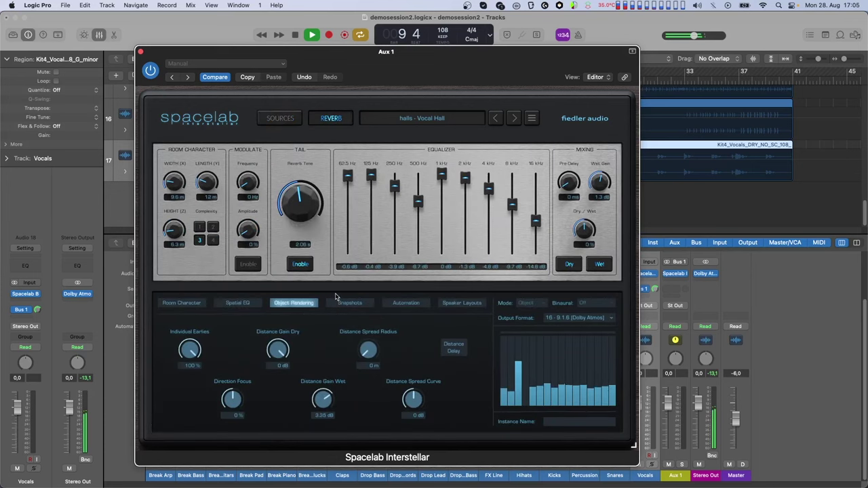
left_click(286, 121)
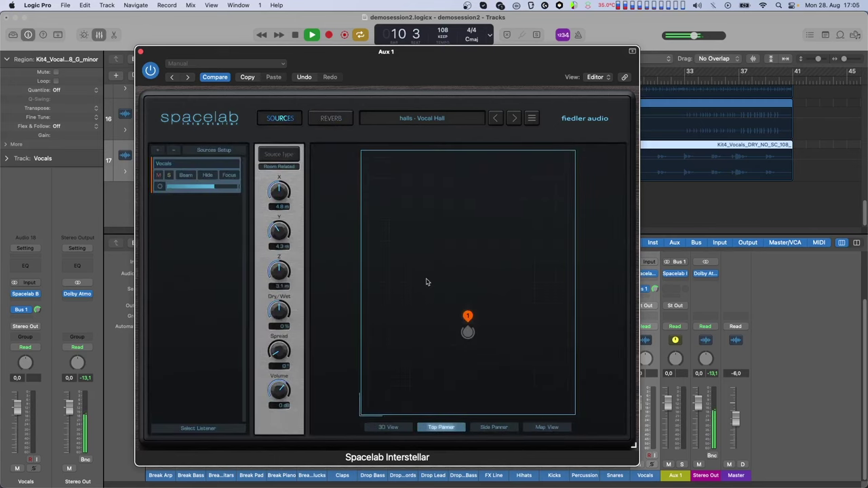
mouse_move(468, 318)
left_mouse_down()
mouse_move(468, 241)
mouse_move(469, 316)
left_mouse_up()
key("space")
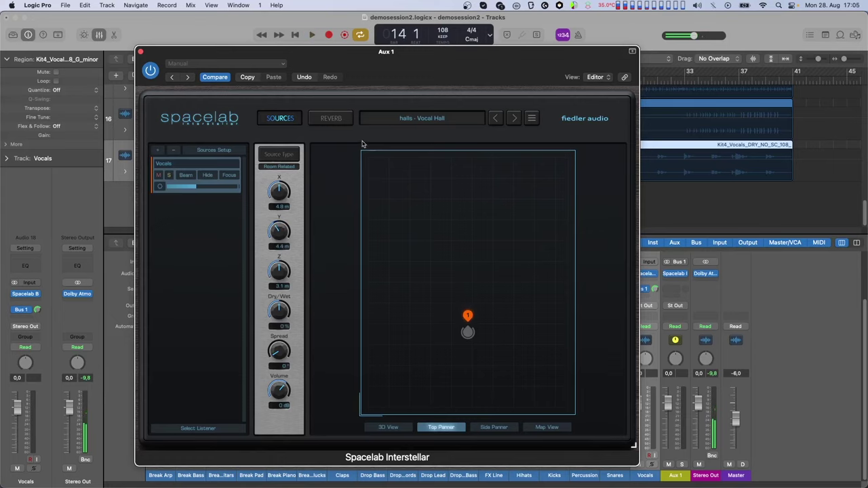
Reset Distance Gain Wet to 0 dB and set Distance Spread Radius to 5 m.
left_click(331, 119)
left_click(293, 302)
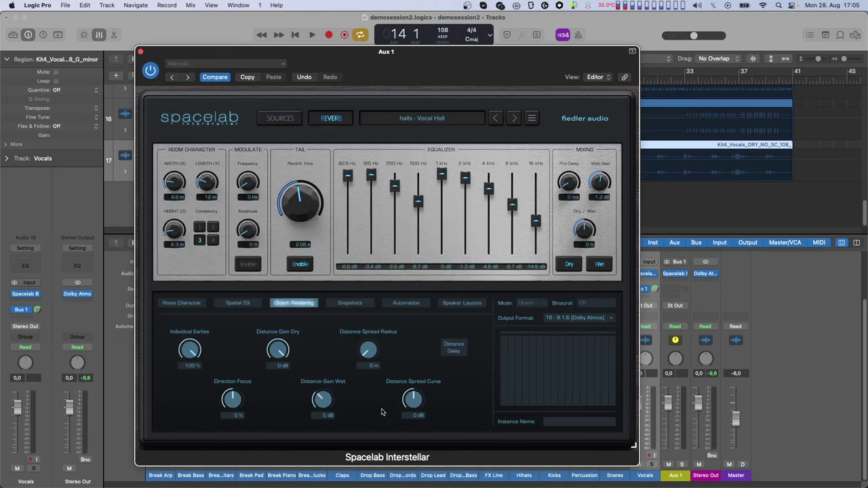
left_click_drag(370, 319, 374, 285)
Audition the spread radius by moving the Vocals source through the room, ending behind and right of the listener near the back wall.
left_click(288, 122)
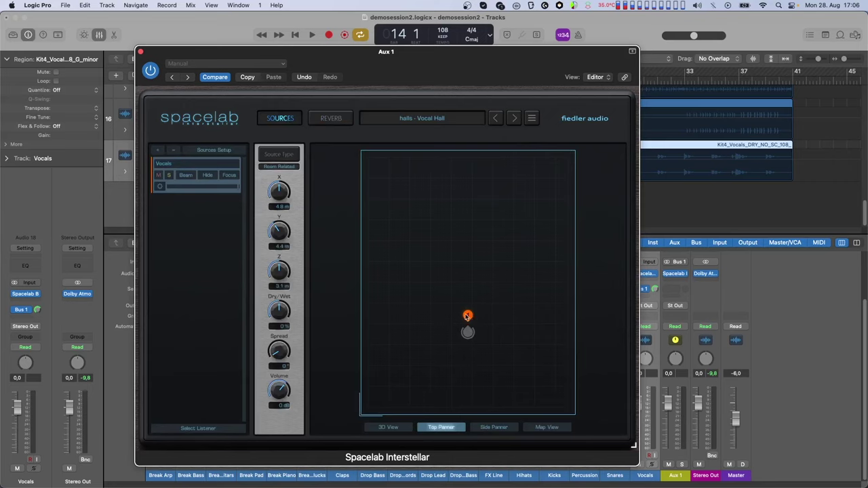
left_click_drag(467, 316, 465, 207)
mouse_move(468, 211)
left_mouse_down()
mouse_move(395, 215)
mouse_move(478, 355)
mouse_move(541, 421)
mouse_move(376, 209)
mouse_move(438, 303)
mouse_move(542, 414)
left_mouse_up()
key("space")
key("space")
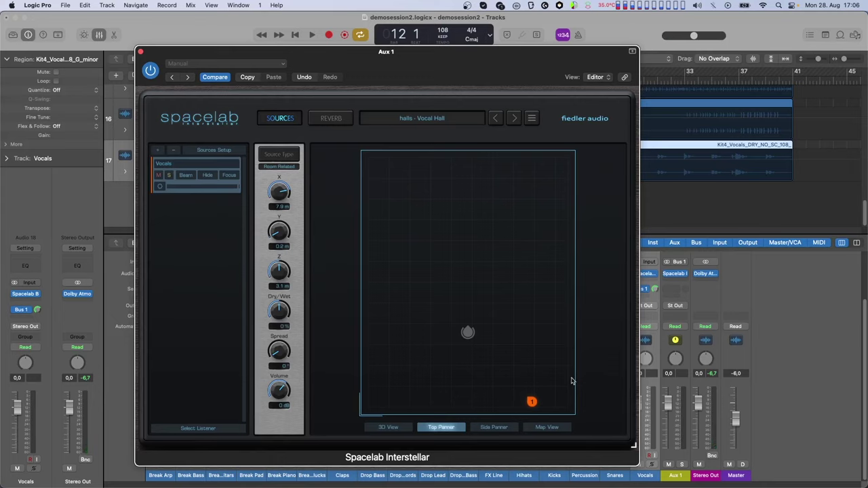
Reset Distance Spread Radius to 0 m and enable Distance Delay.
left_click(333, 120)
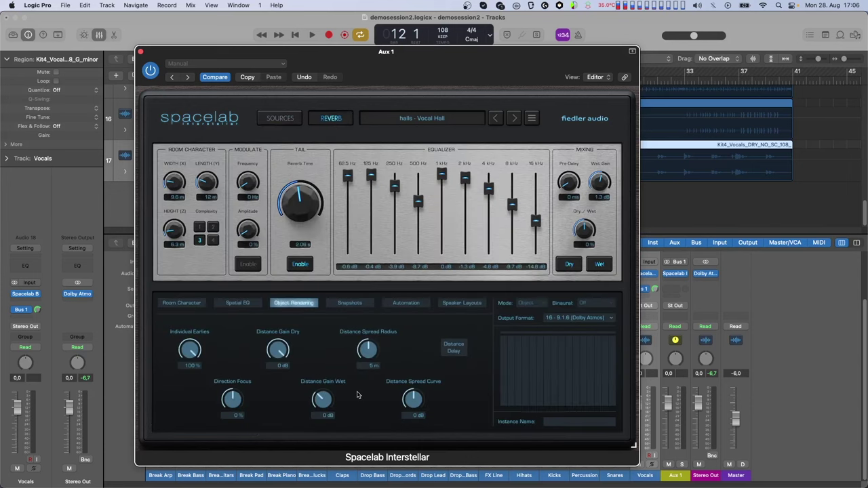
left_click(453, 347)
Audition Distance Delay by moving the Vocals source from just in front of the listener to the front wall, about Y 10.8 m.
left_click(288, 119)
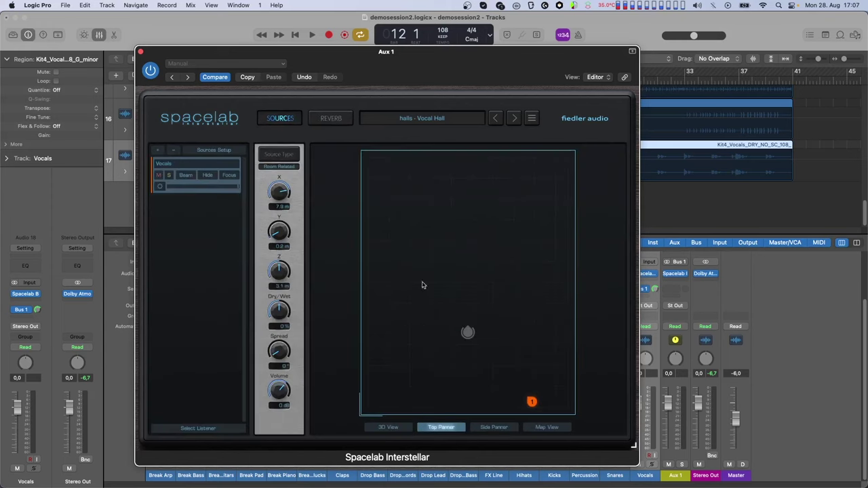
left_click_drag(532, 401, 463, 311)
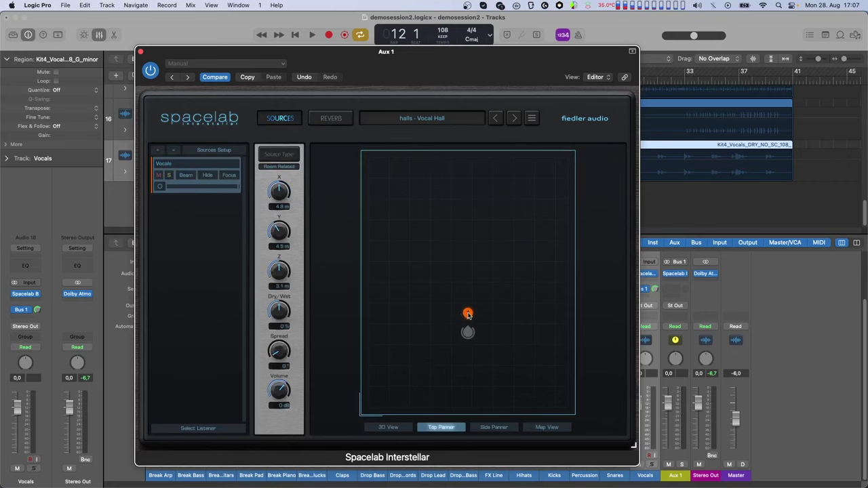
key("space")
mouse_move(467, 315)
left_mouse_down()
mouse_move(463, 162)
mouse_move(469, 328)
mouse_move(466, 171)
mouse_move(470, 325)
mouse_move(467, 181)
left_mouse_up()
key("space")
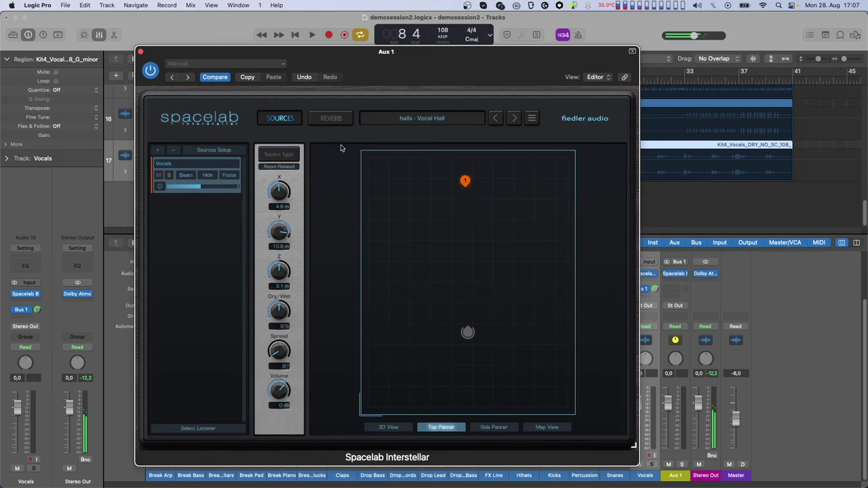
Enlarge the reverb room by setting its width and length to 50 m and raising its height.
left_click(325, 119)
left_click_drag(174, 182, 215, 189)
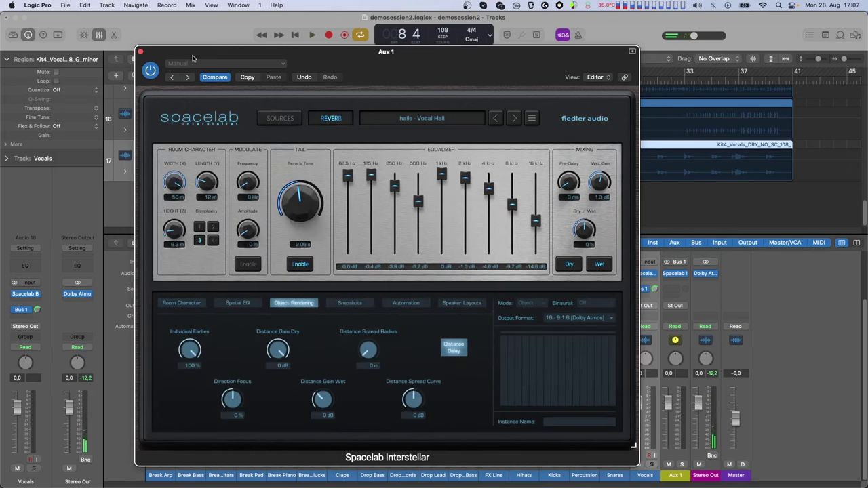
left_click_drag(171, 230, 208, 101)
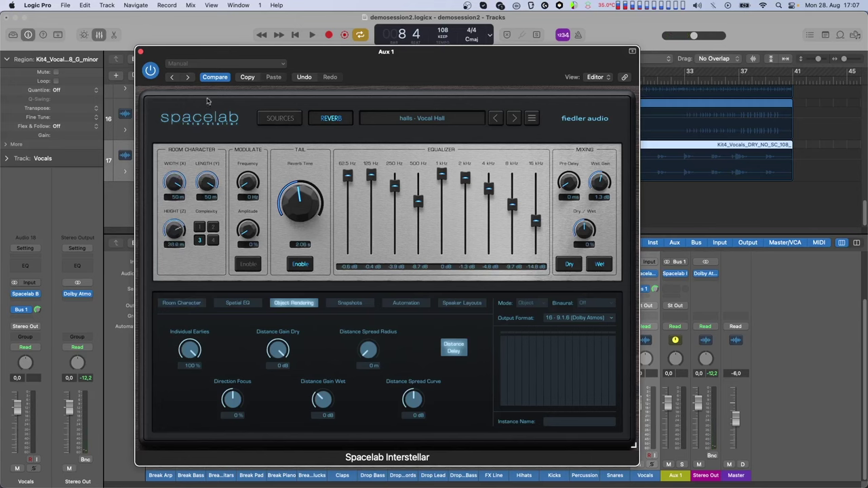
Set the Vocals source's Dry/Wet to -52% and move it to the room's front-left corner during playback.
left_click(276, 120)
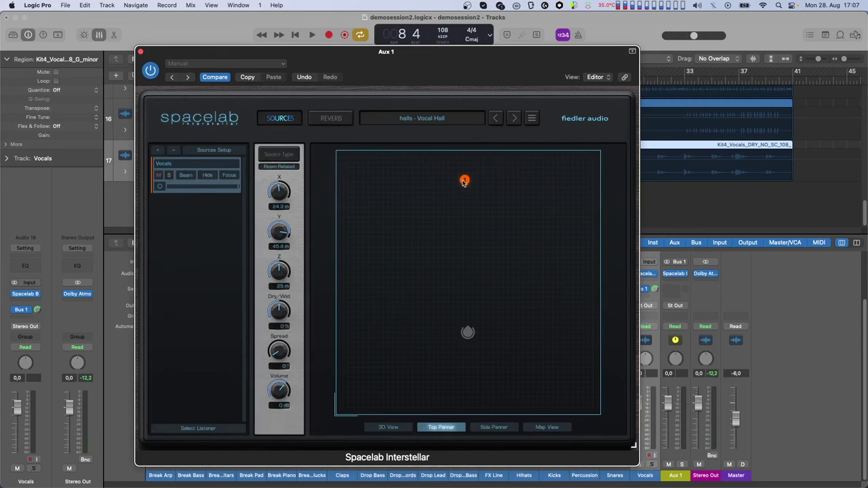
left_click_drag(464, 182, 461, 178)
key("space")
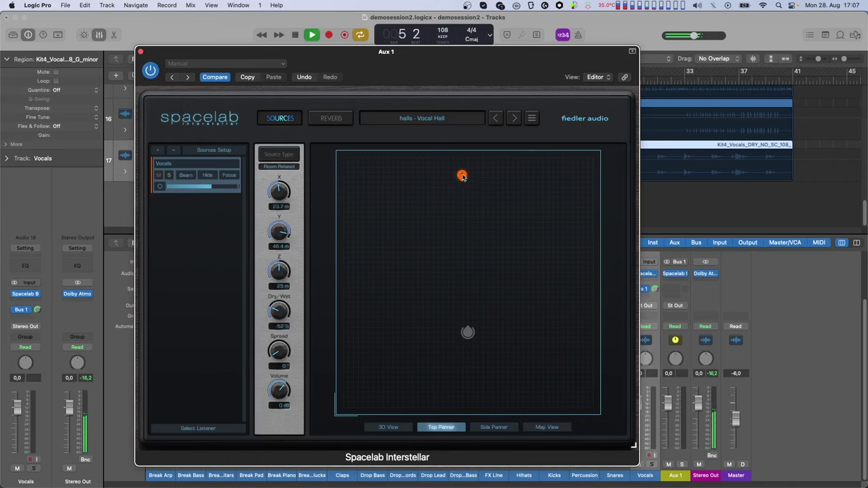
mouse_move(467, 177)
left_mouse_down()
mouse_move(469, 331)
mouse_move(349, 163)
mouse_move(468, 346)
mouse_move(384, 254)
mouse_move(345, 170)
left_mouse_up()
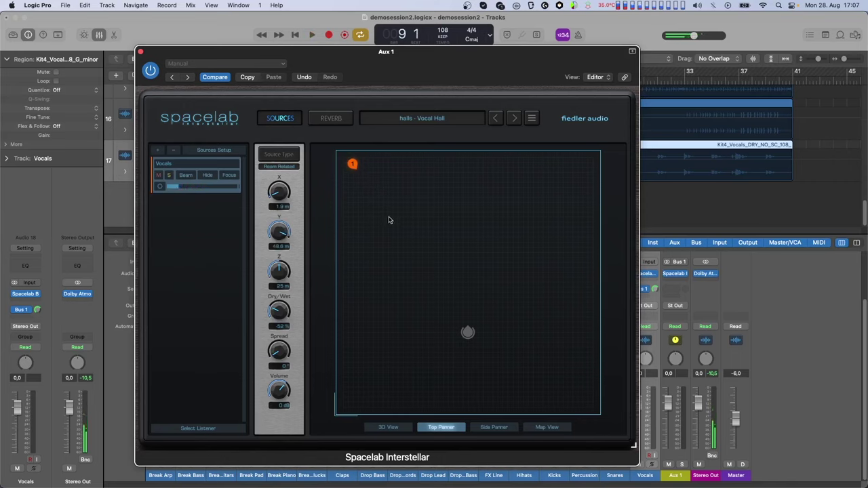